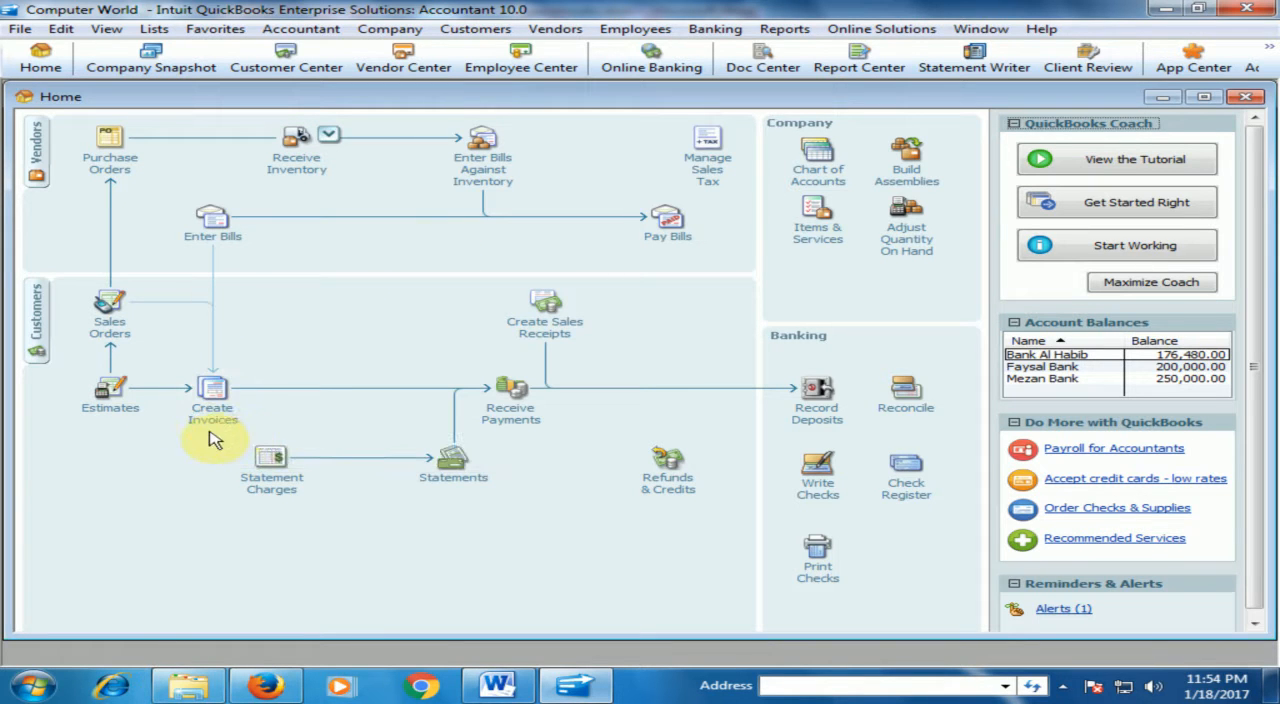
Start a new invoice for the Sky World customer and enter a quantity of 2 on the first line.
click(211, 402)
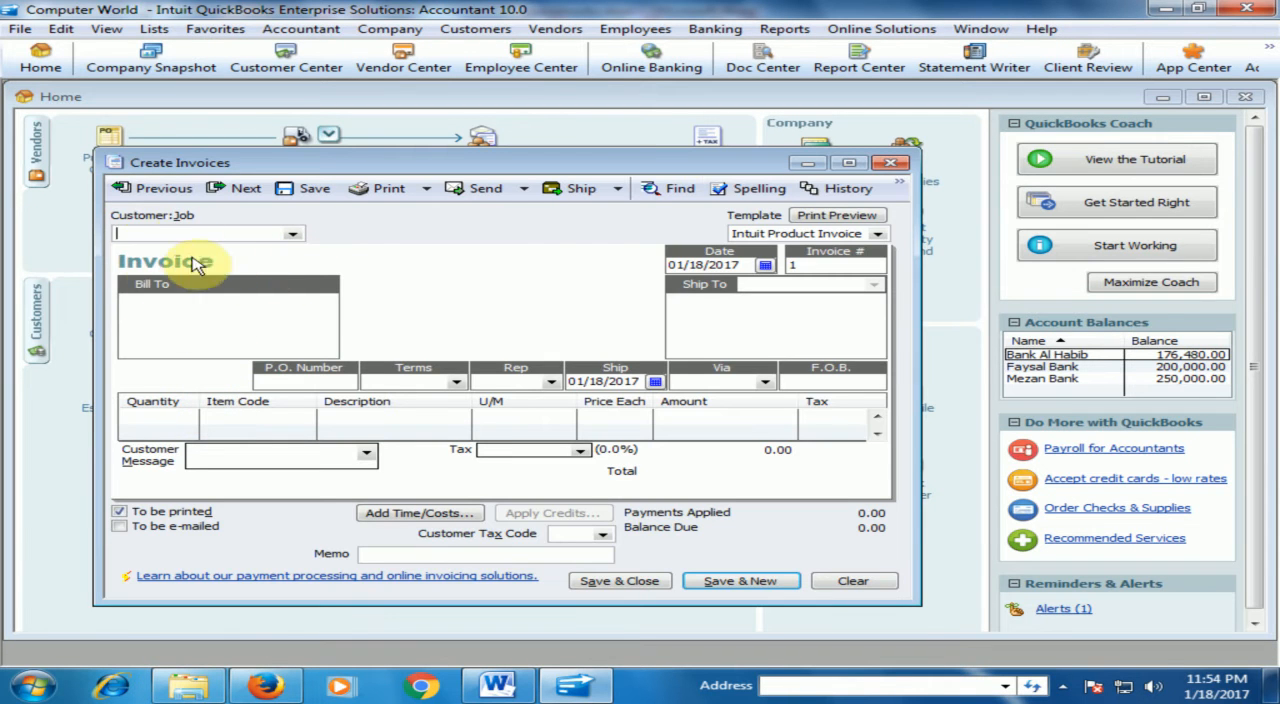
click(296, 234)
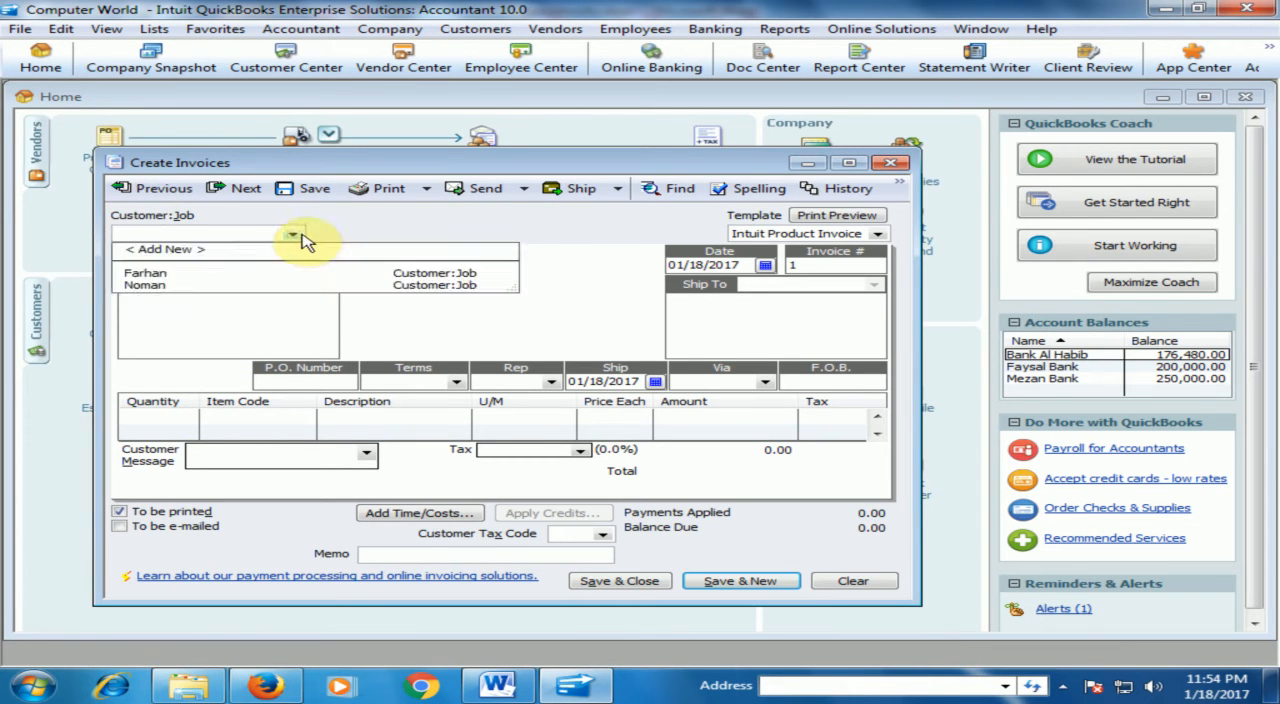
click(161, 276)
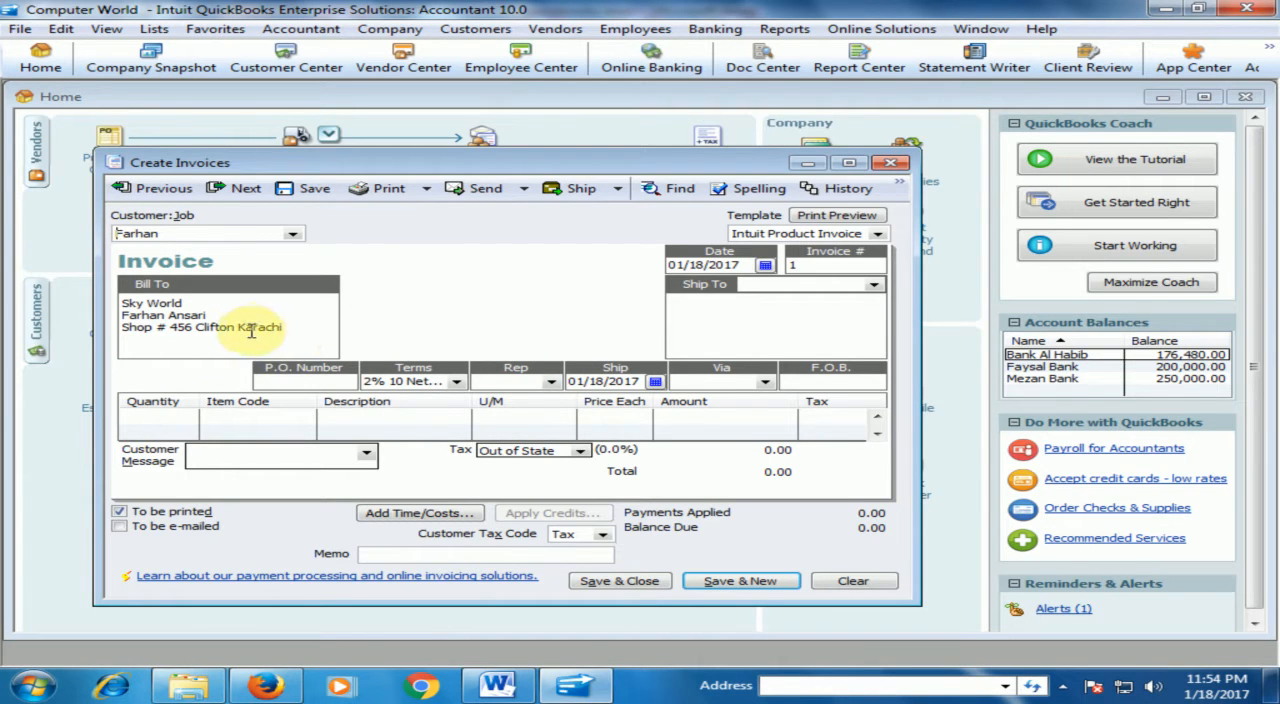
click(177, 415)
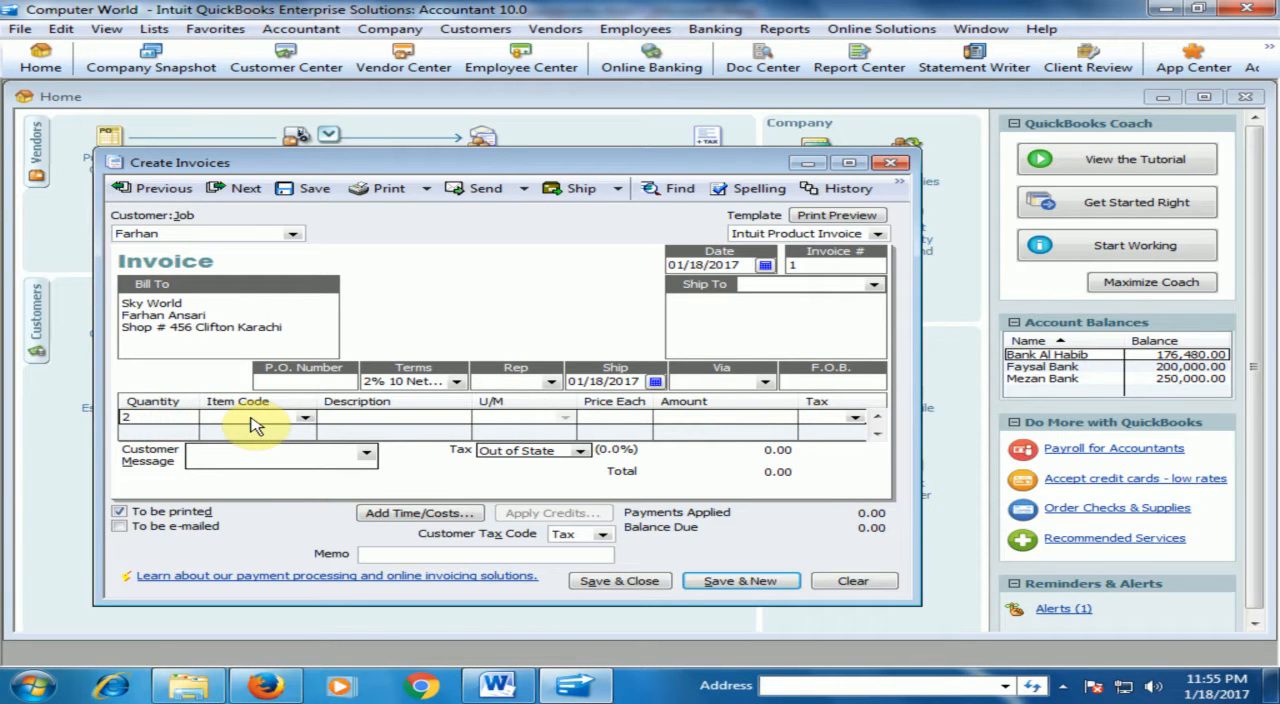
text(2)
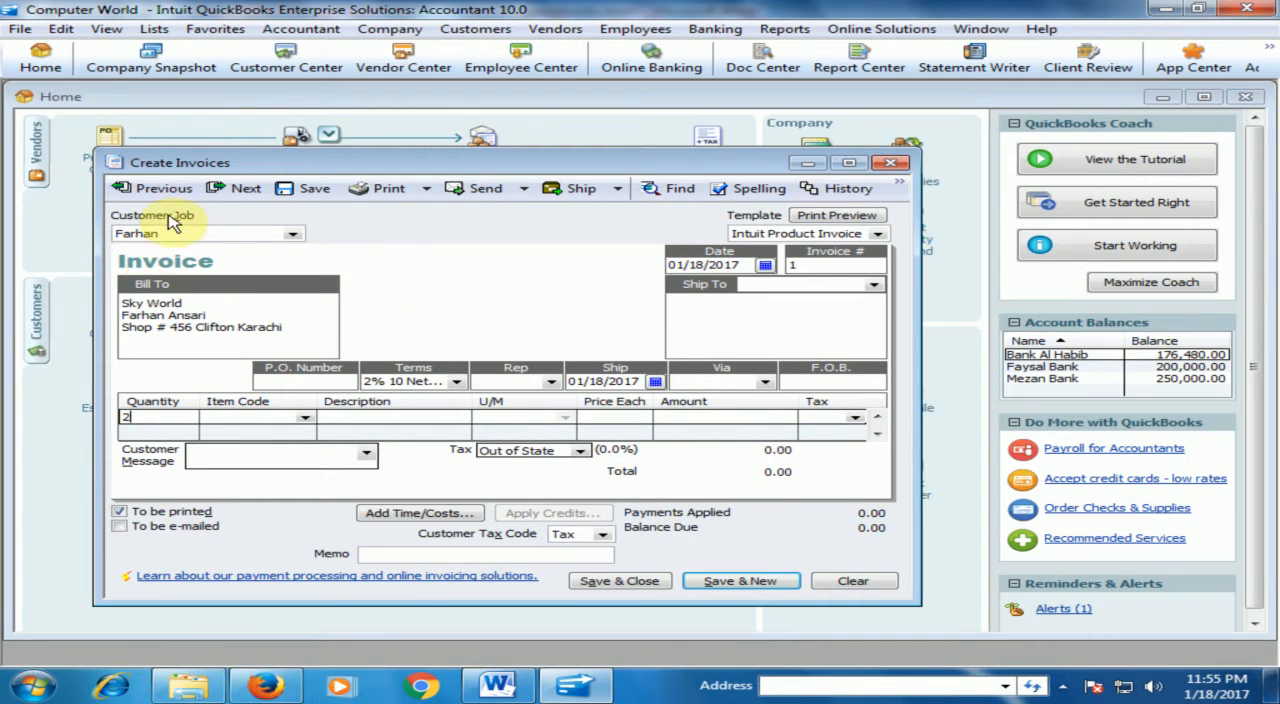
Check the on-hand stock in the item list and return to the unfinished invoice.
click(808, 163)
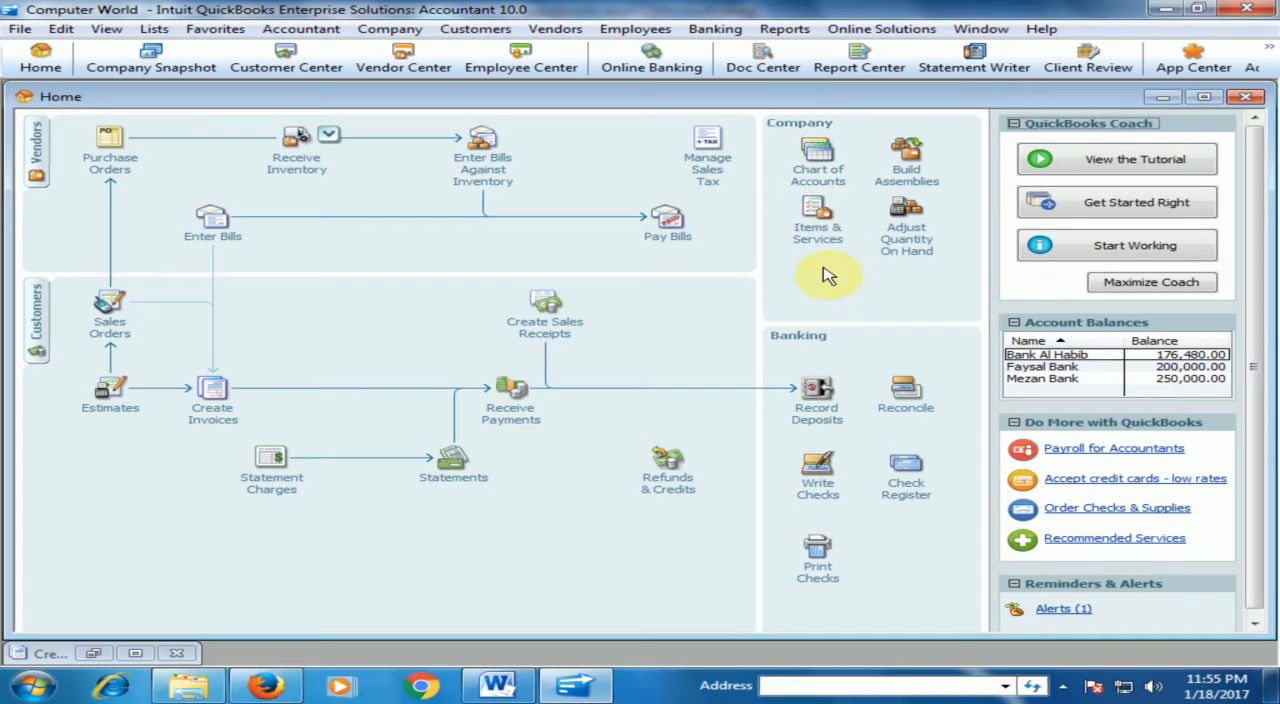
click(818, 240)
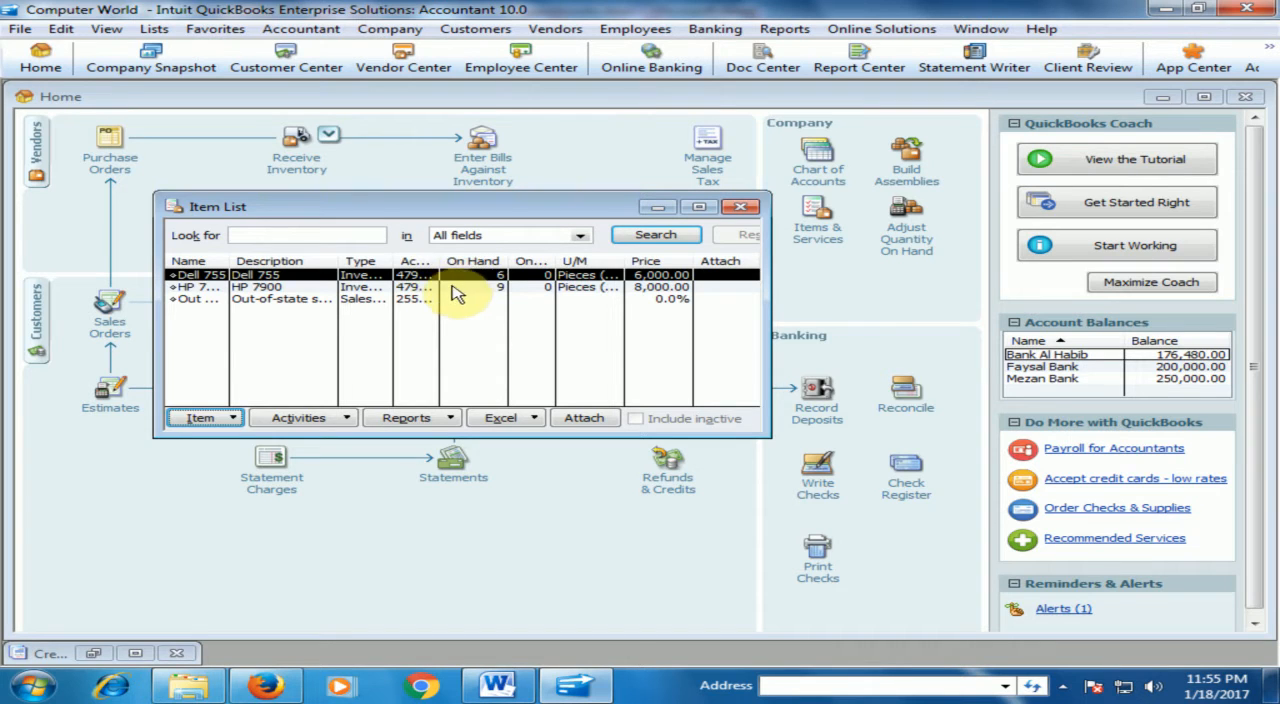
click(740, 206)
click(93, 653)
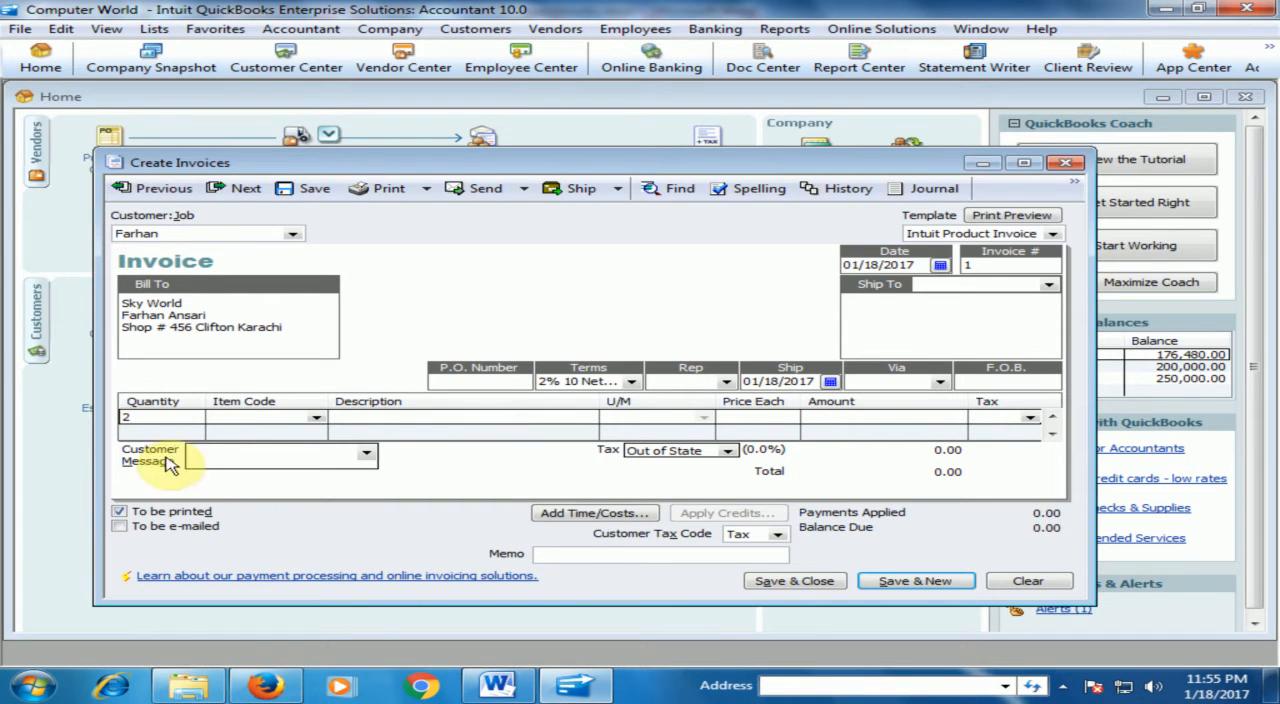
Choose Dell 755 as the item on the invoice's first line.
key(Tab)
click(315, 417)
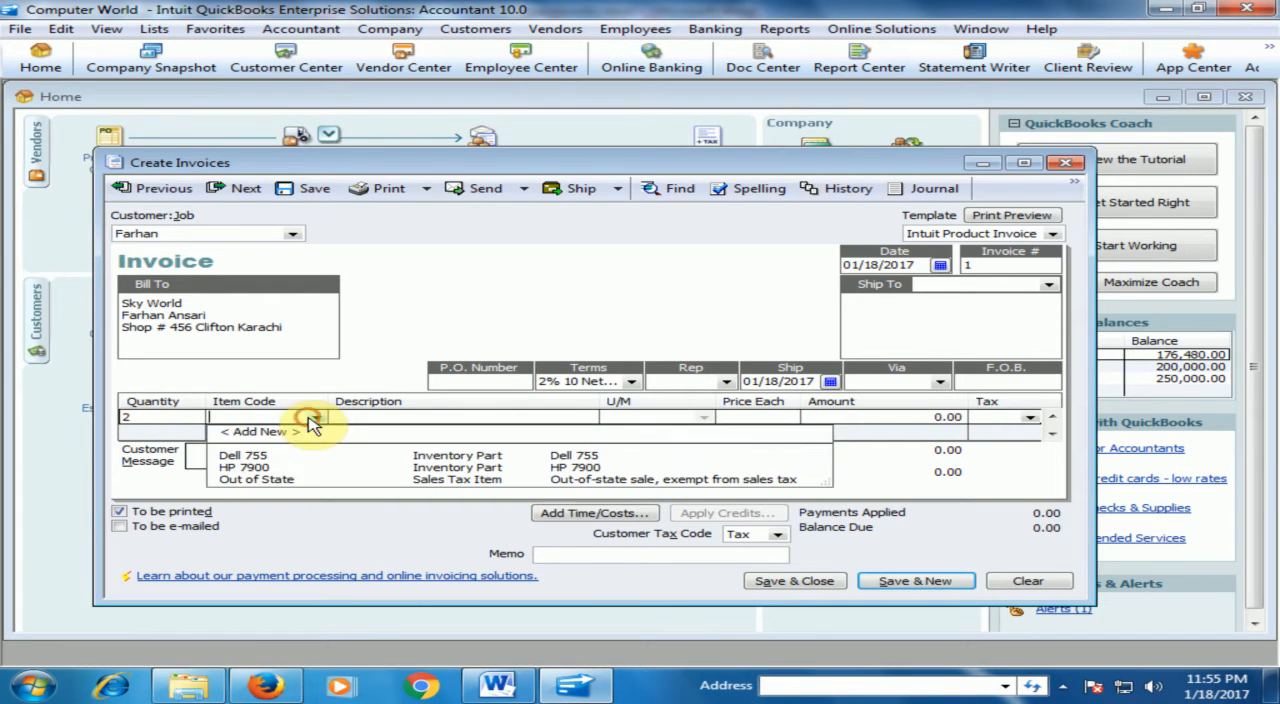
click(250, 456)
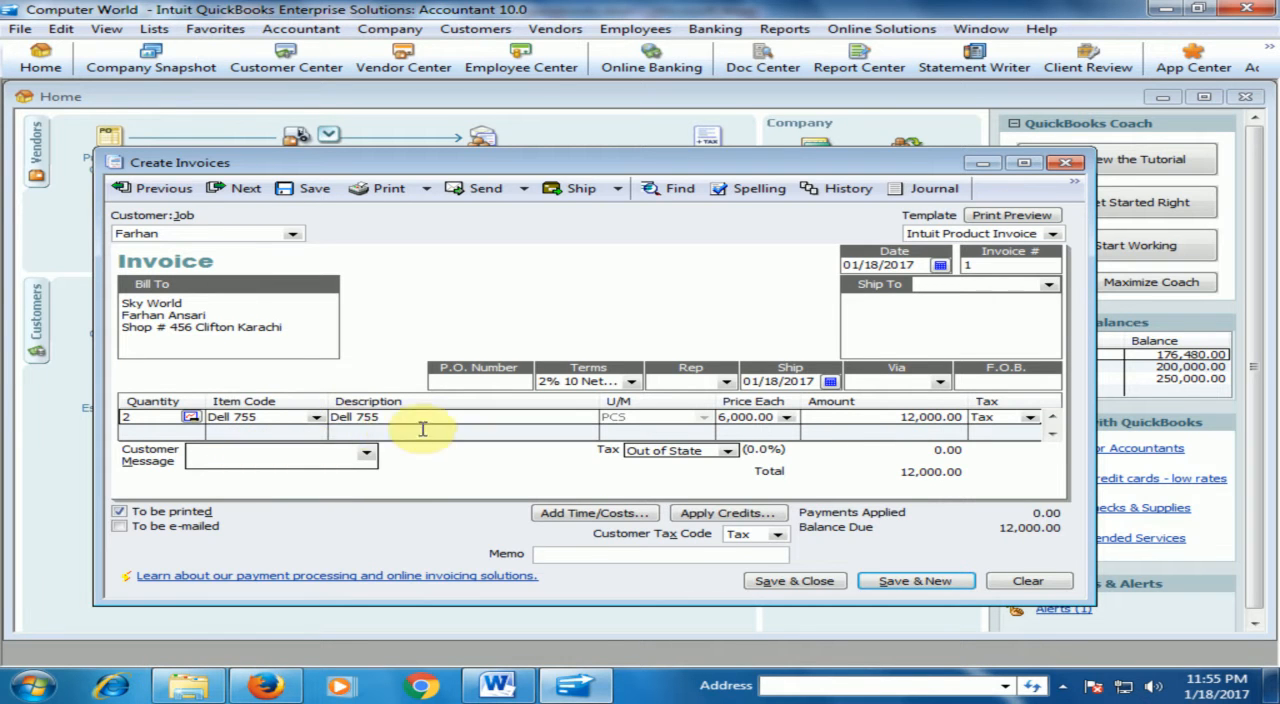
click(316, 418)
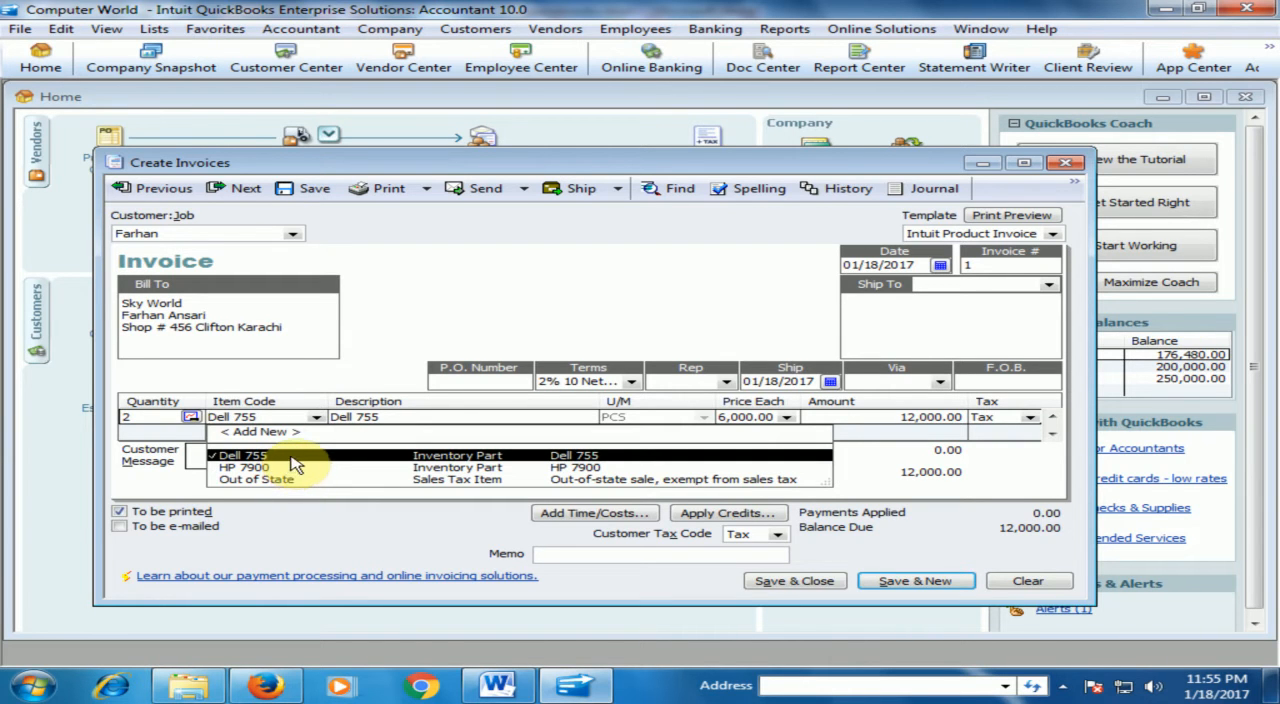
click(292, 459)
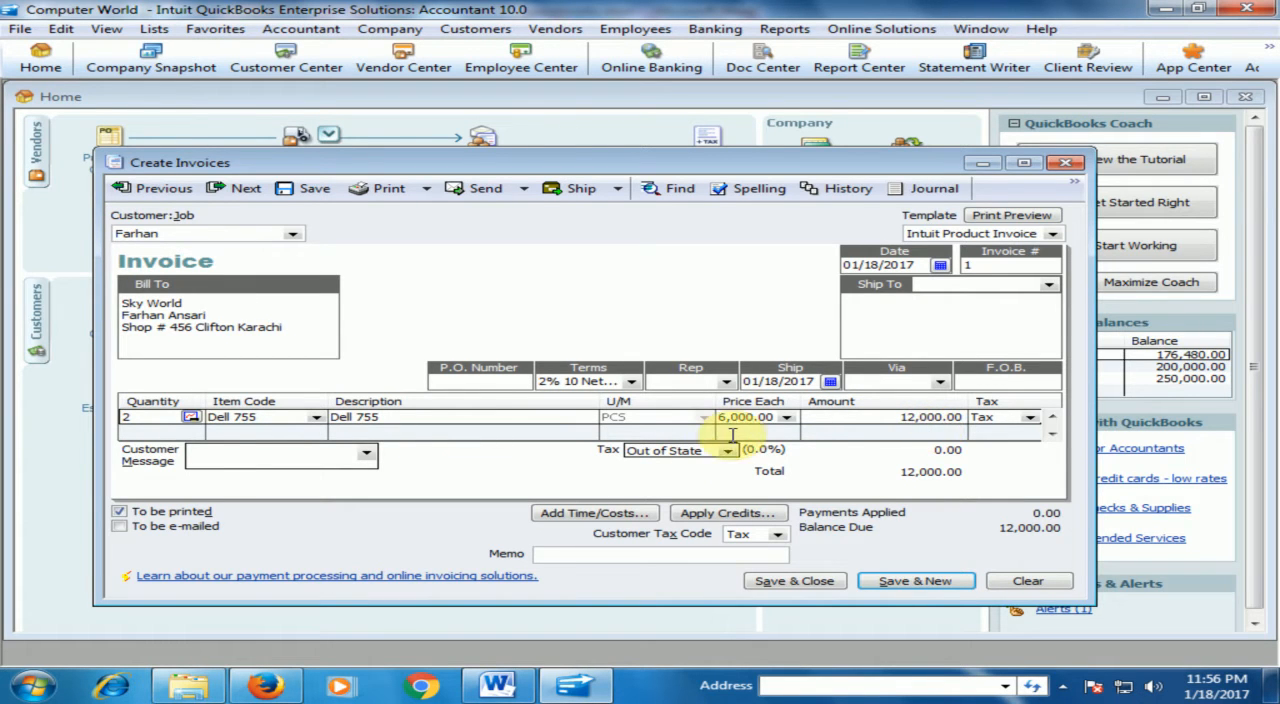
Add a second invoice line with a quantity of 2 and the item HP 7900.
click(193, 433)
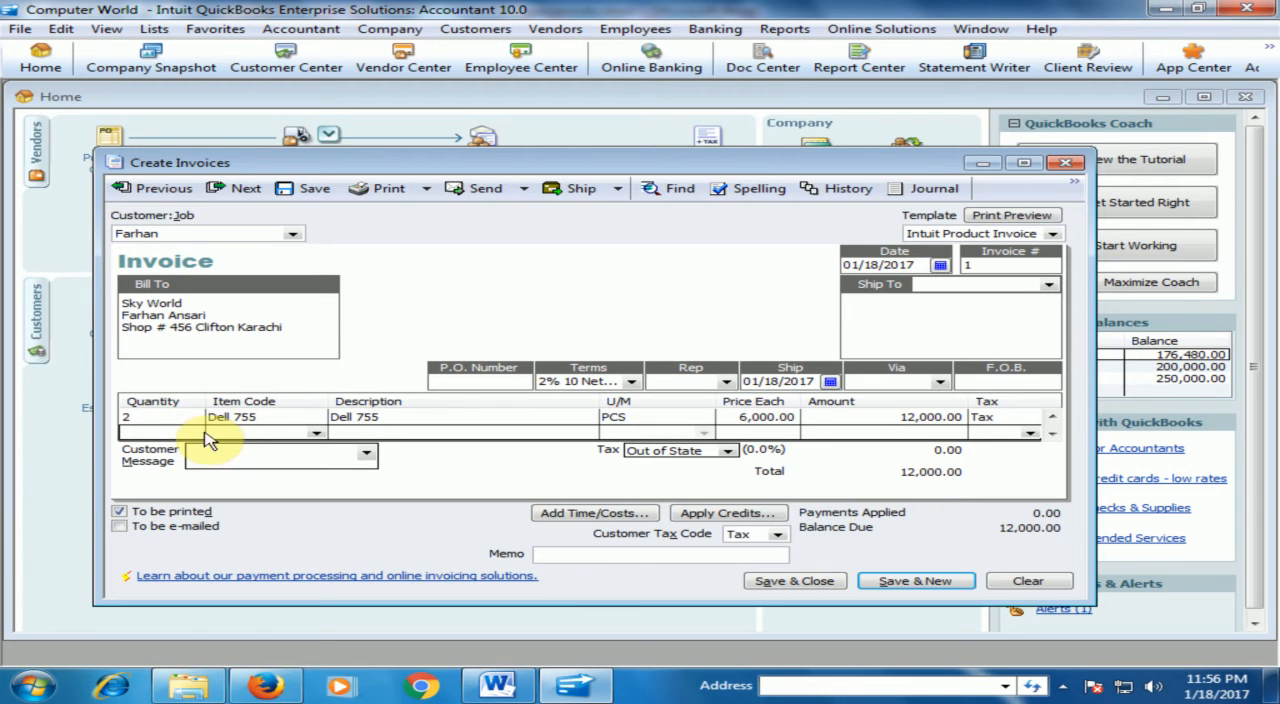
text(2)
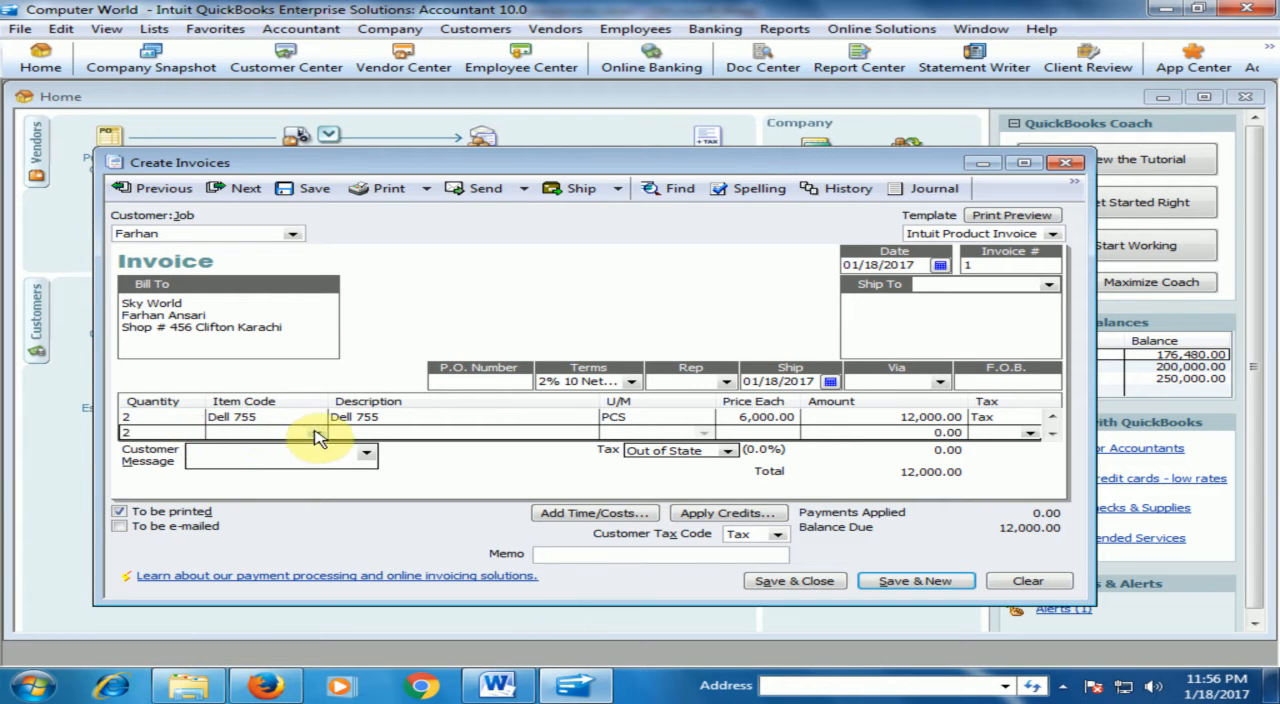
click(315, 433)
click(245, 483)
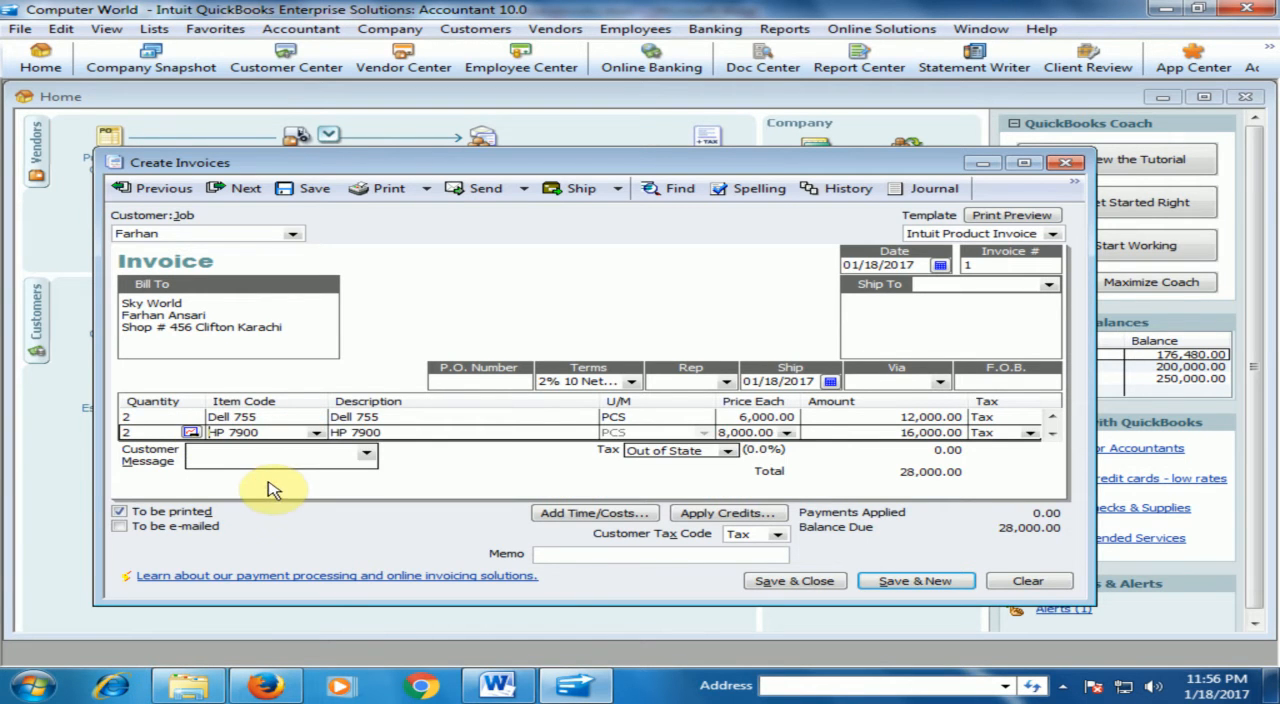
click(315, 433)
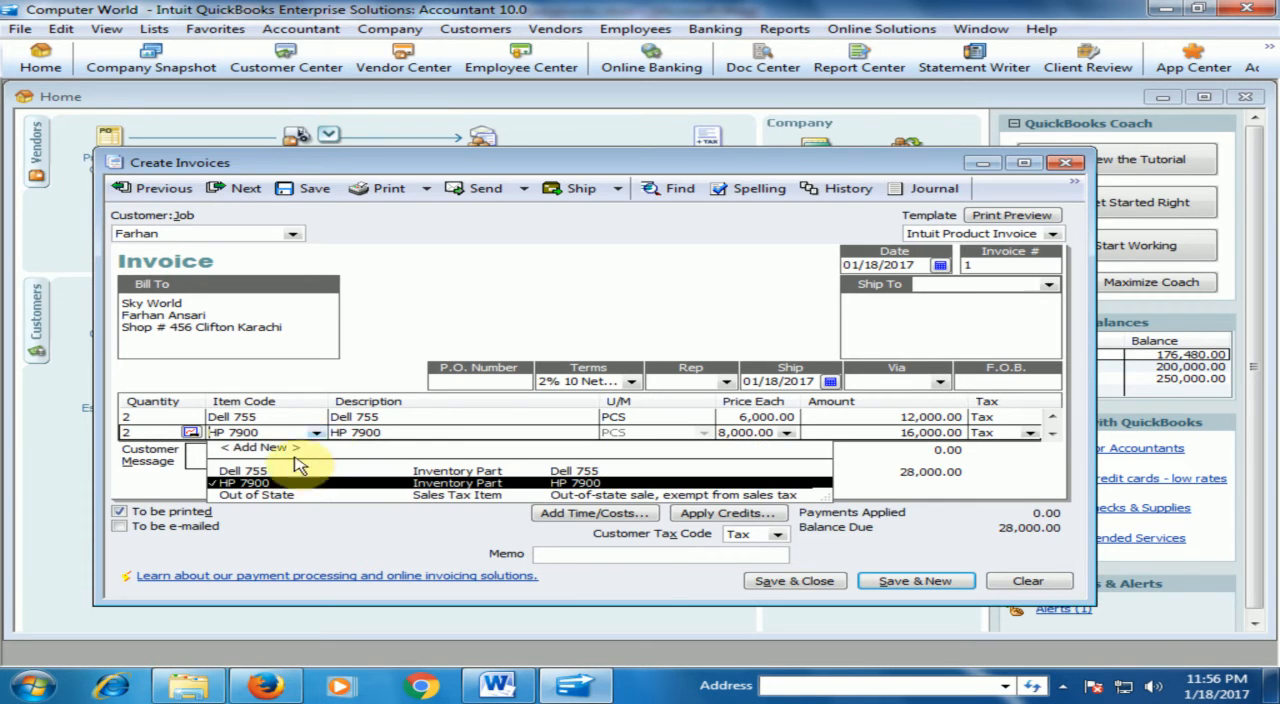
click(255, 484)
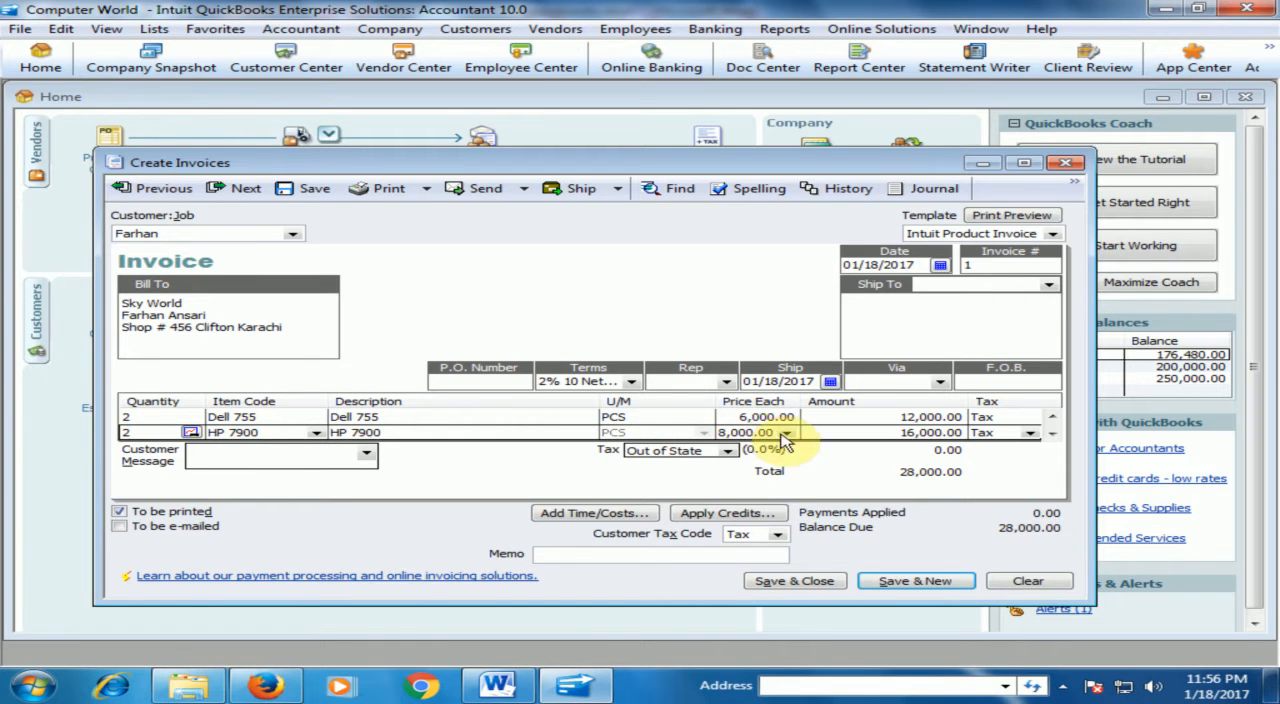
click(846, 432)
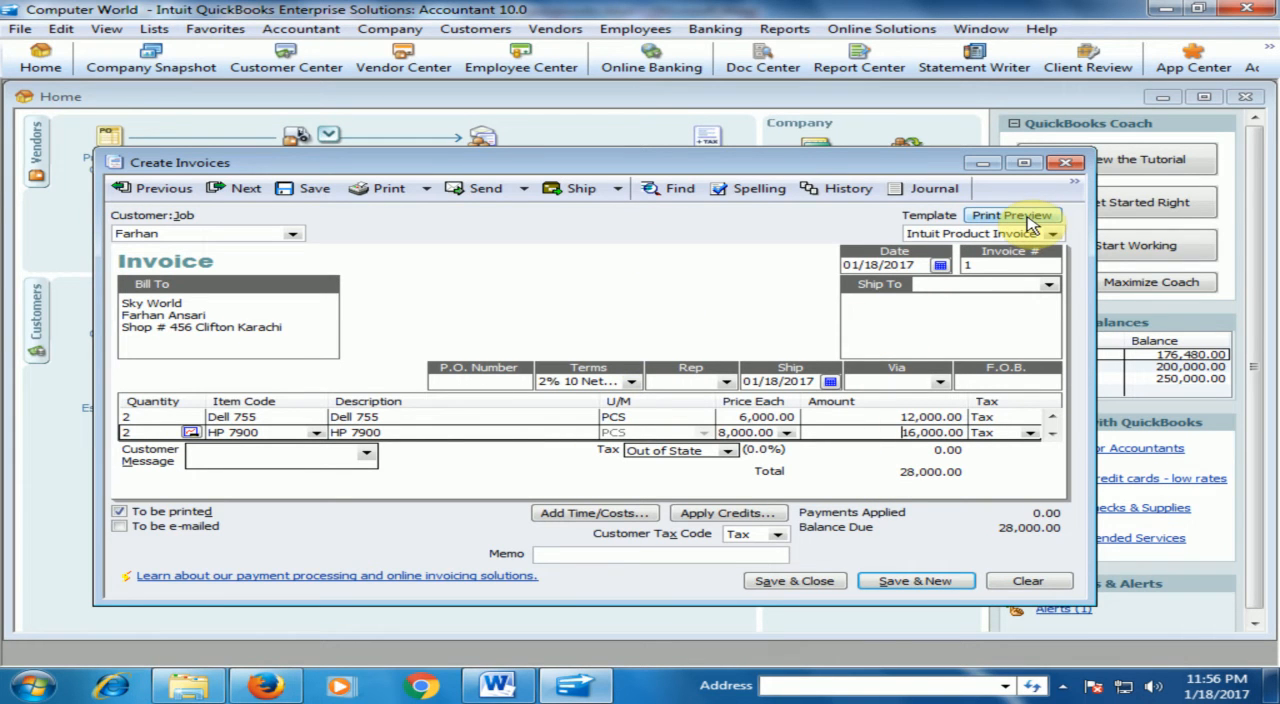
Save and close the invoice, accepting the Payment Interview and dismissing its browser window.
click(793, 581)
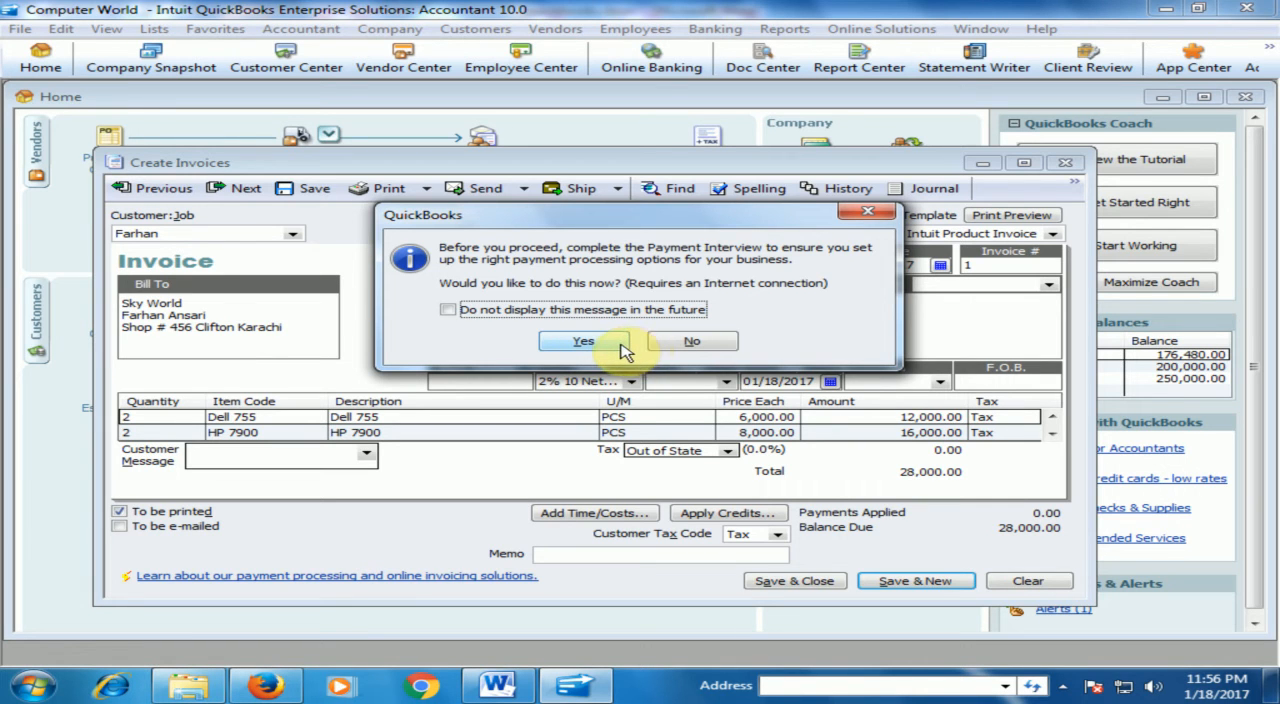
click(618, 345)
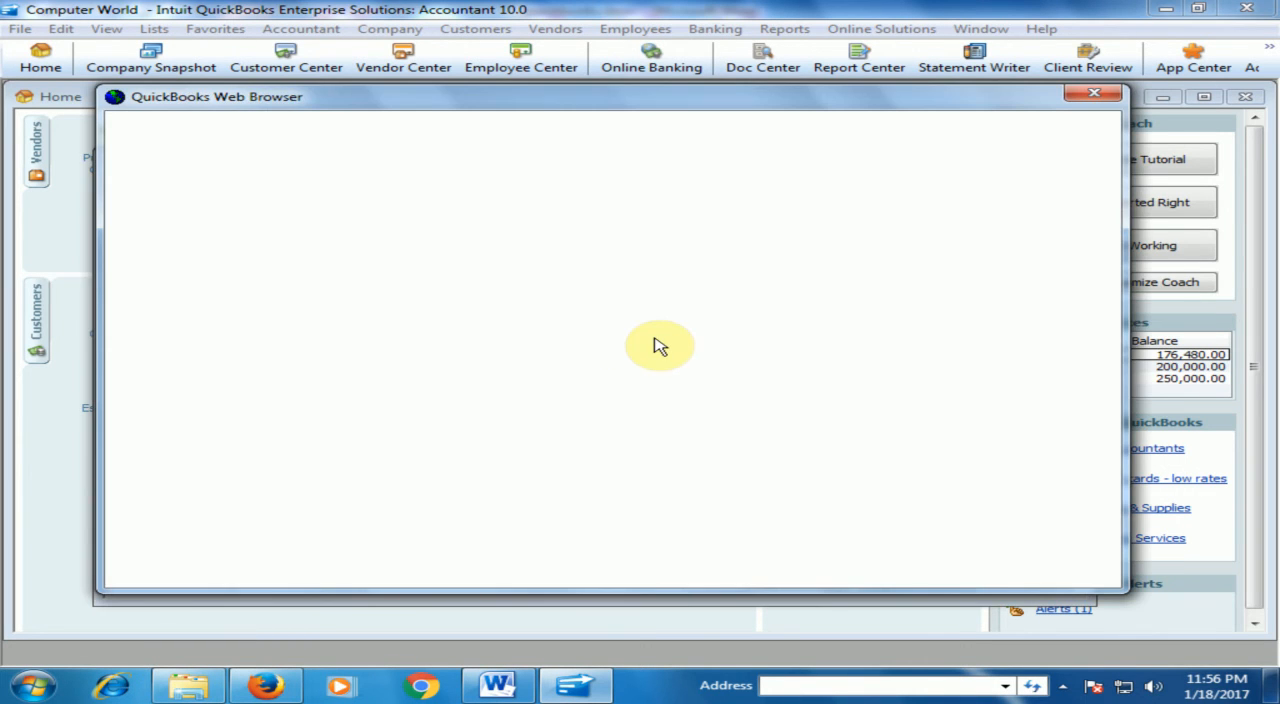
click(1100, 94)
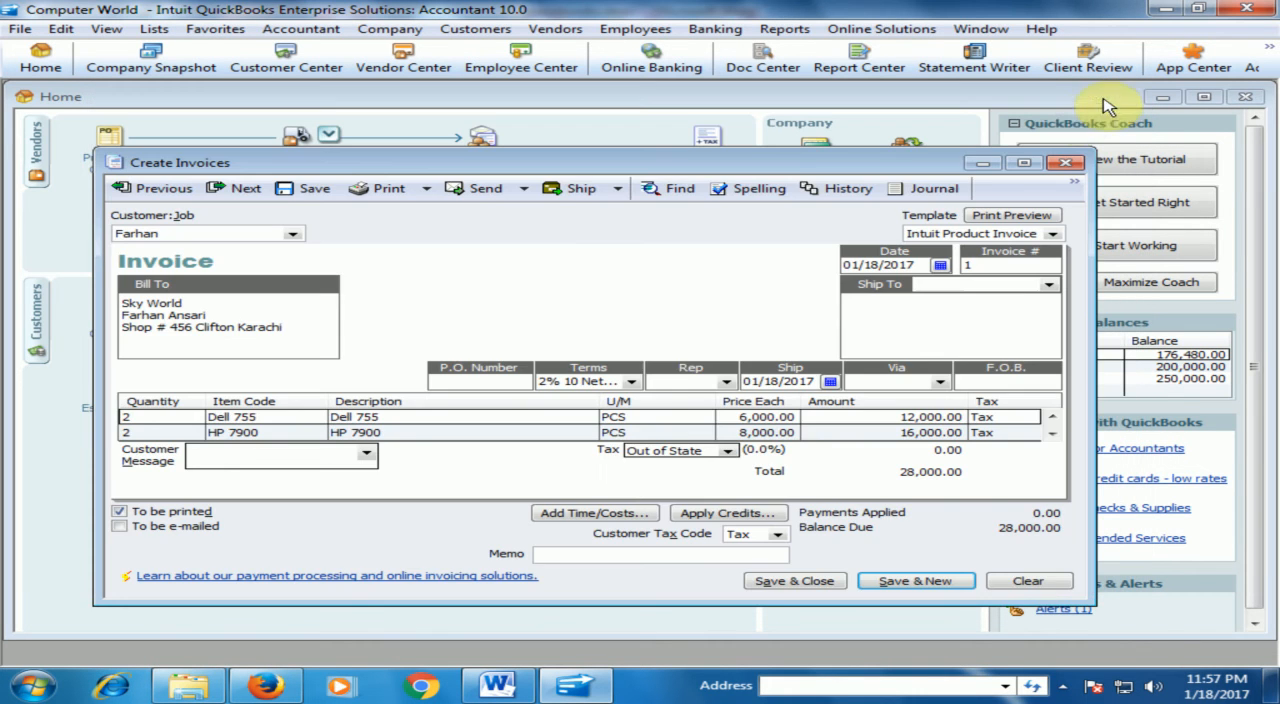
key(Escape)
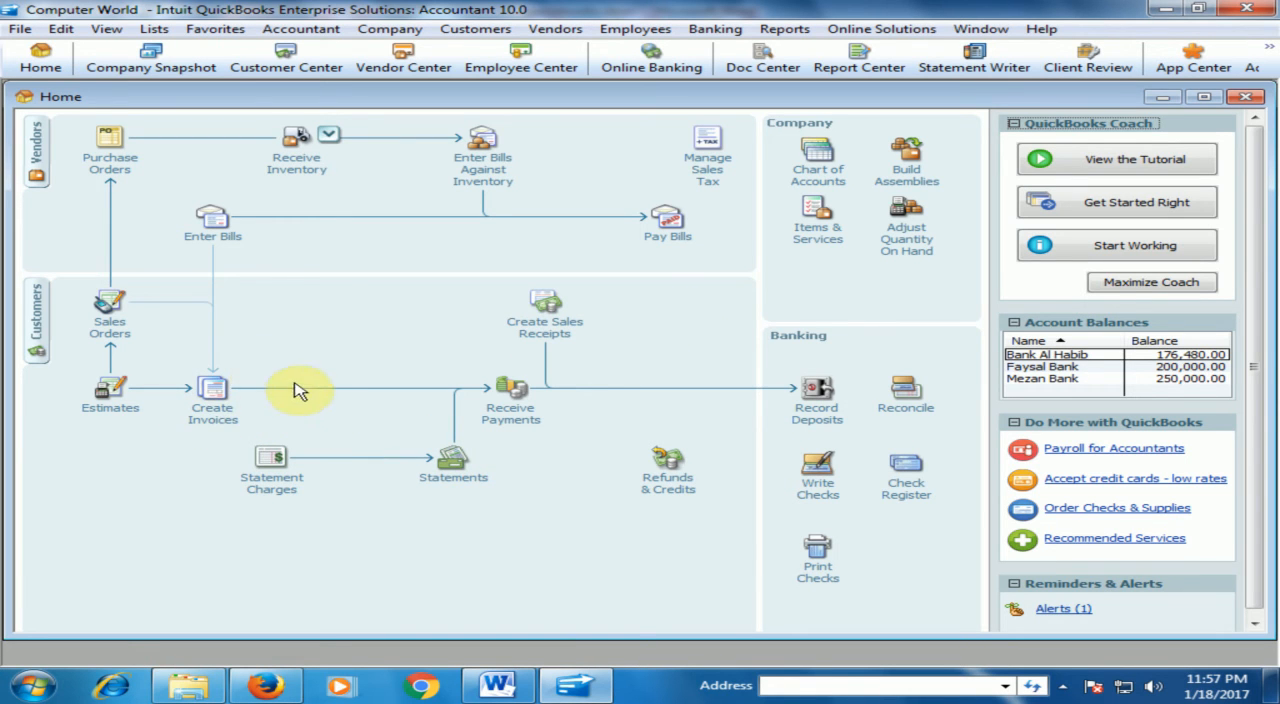
Compare the on-hand quantities in the item list with the quantities on the saved invoice.
click(820, 233)
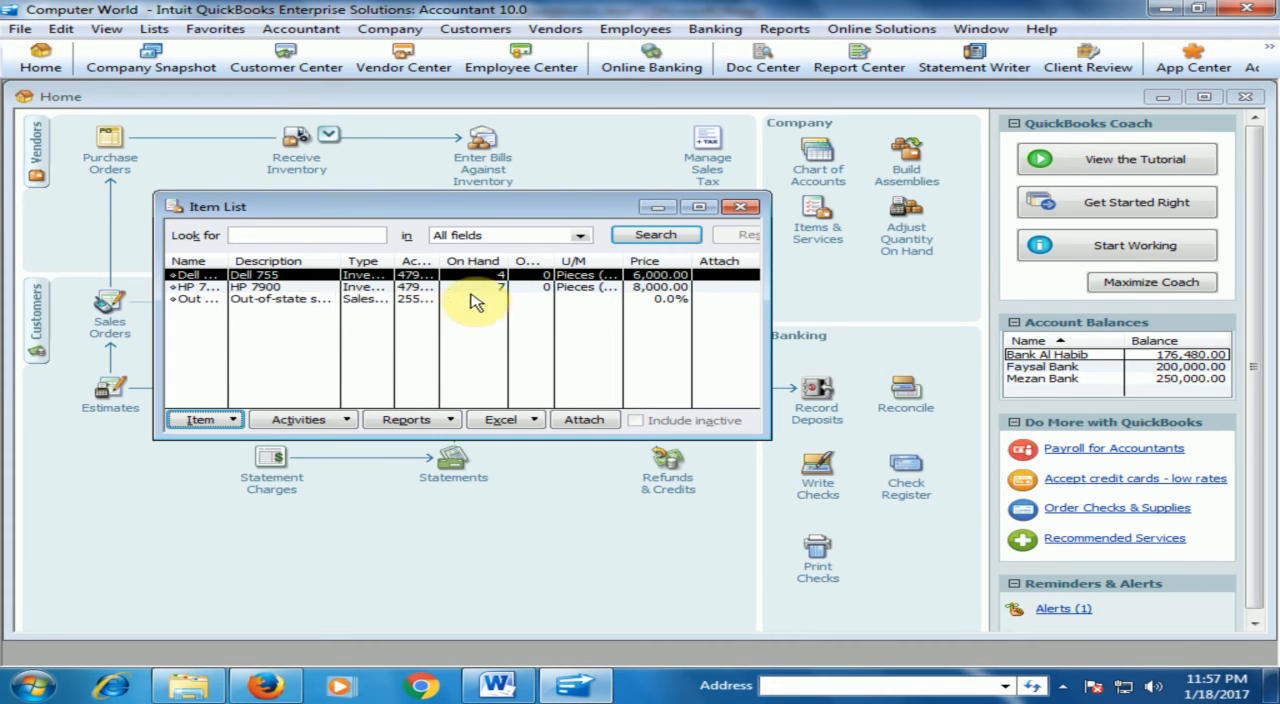
click(740, 210)
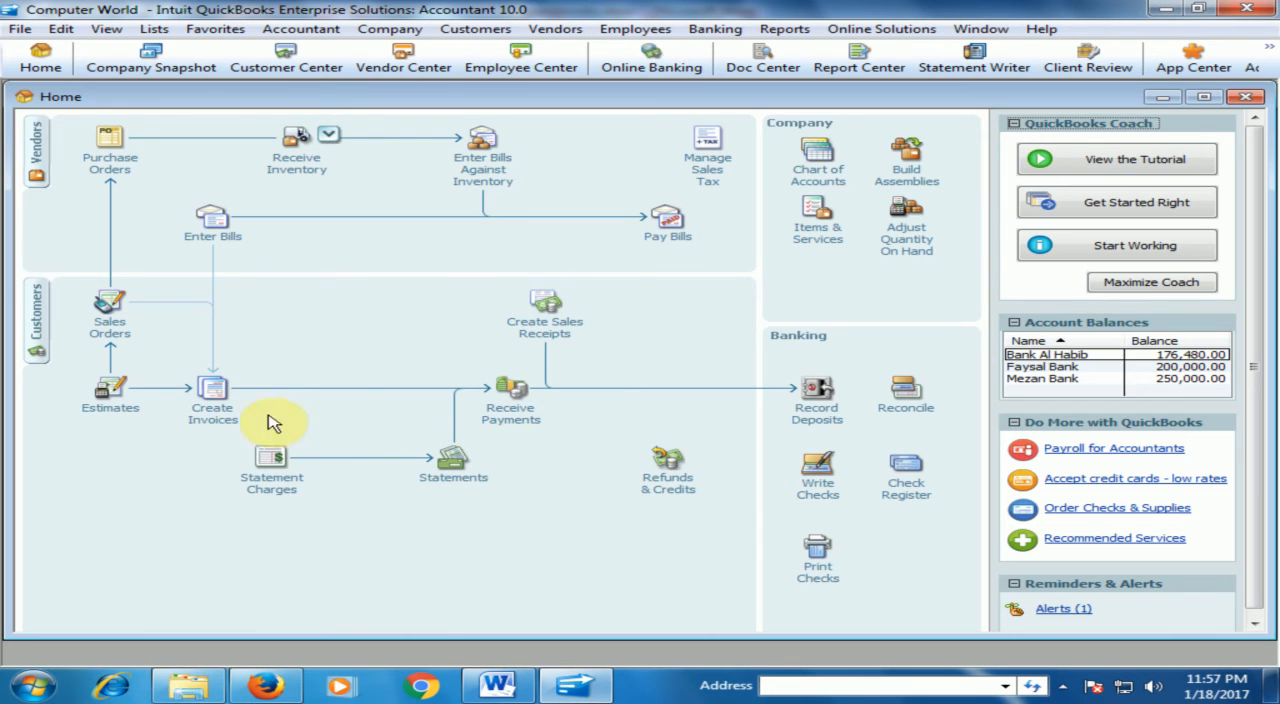
click(214, 410)
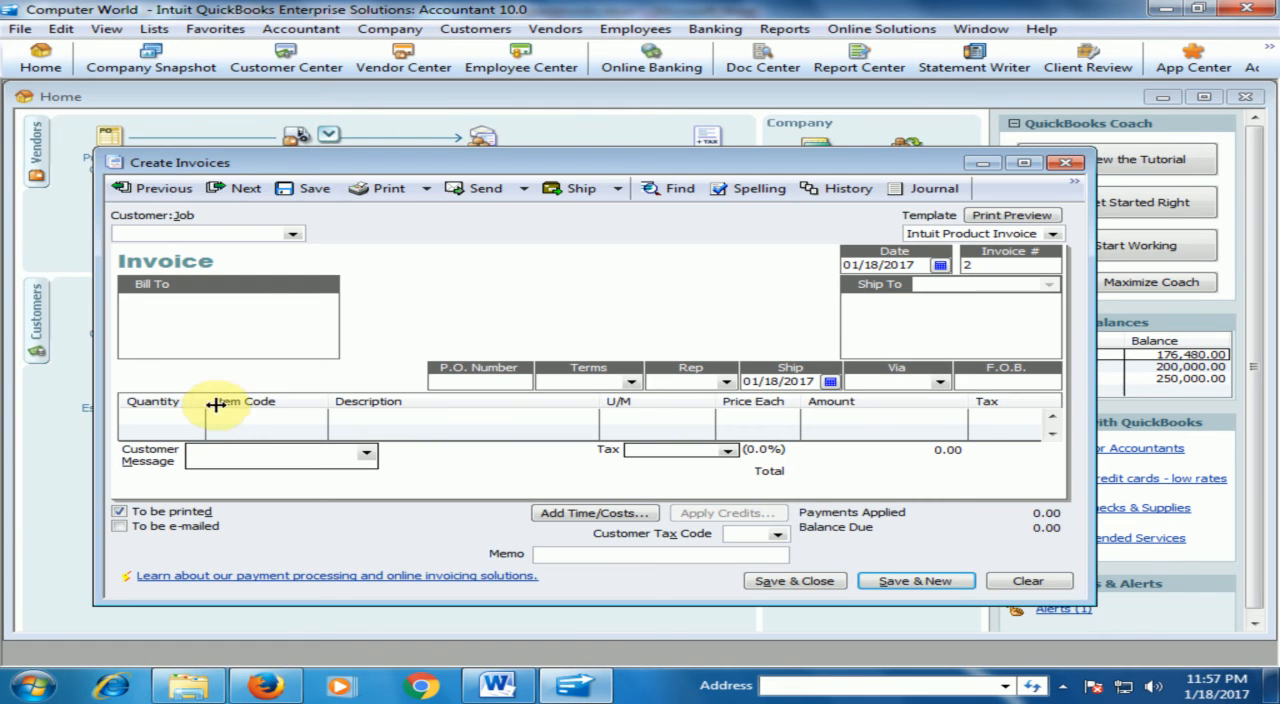
click(155, 188)
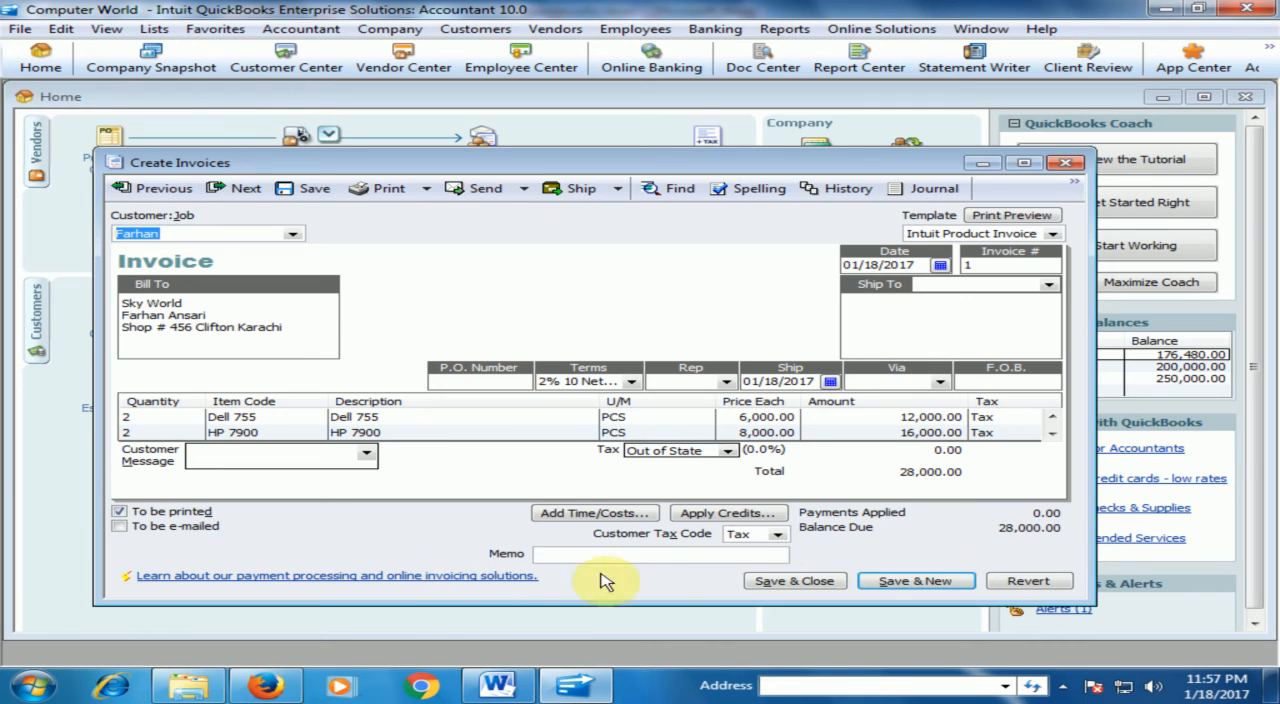
click(820, 586)
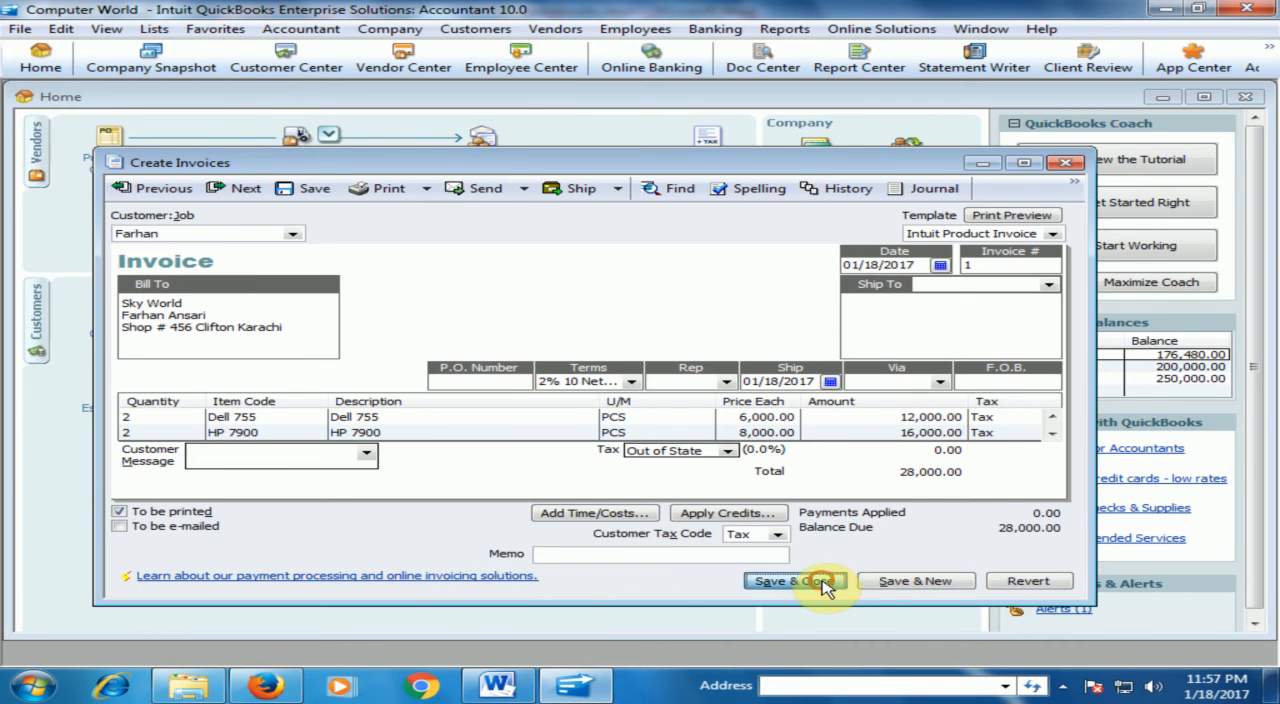
click(820, 234)
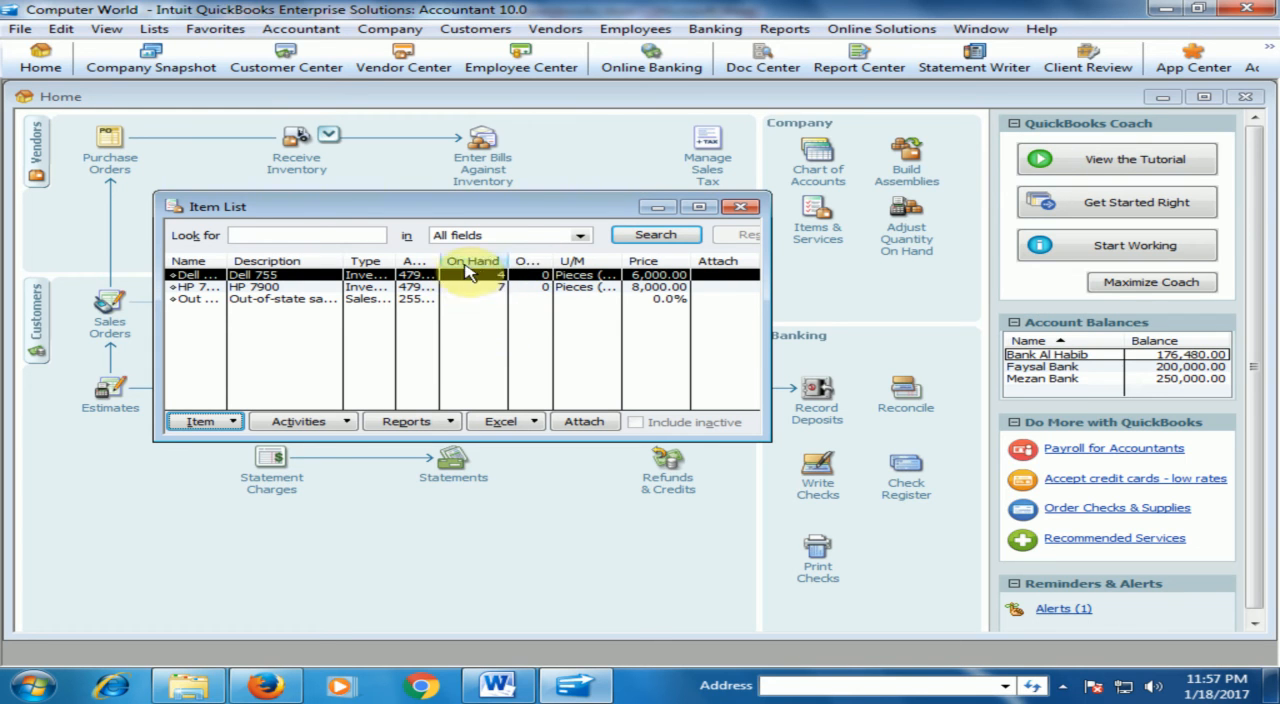
click(741, 208)
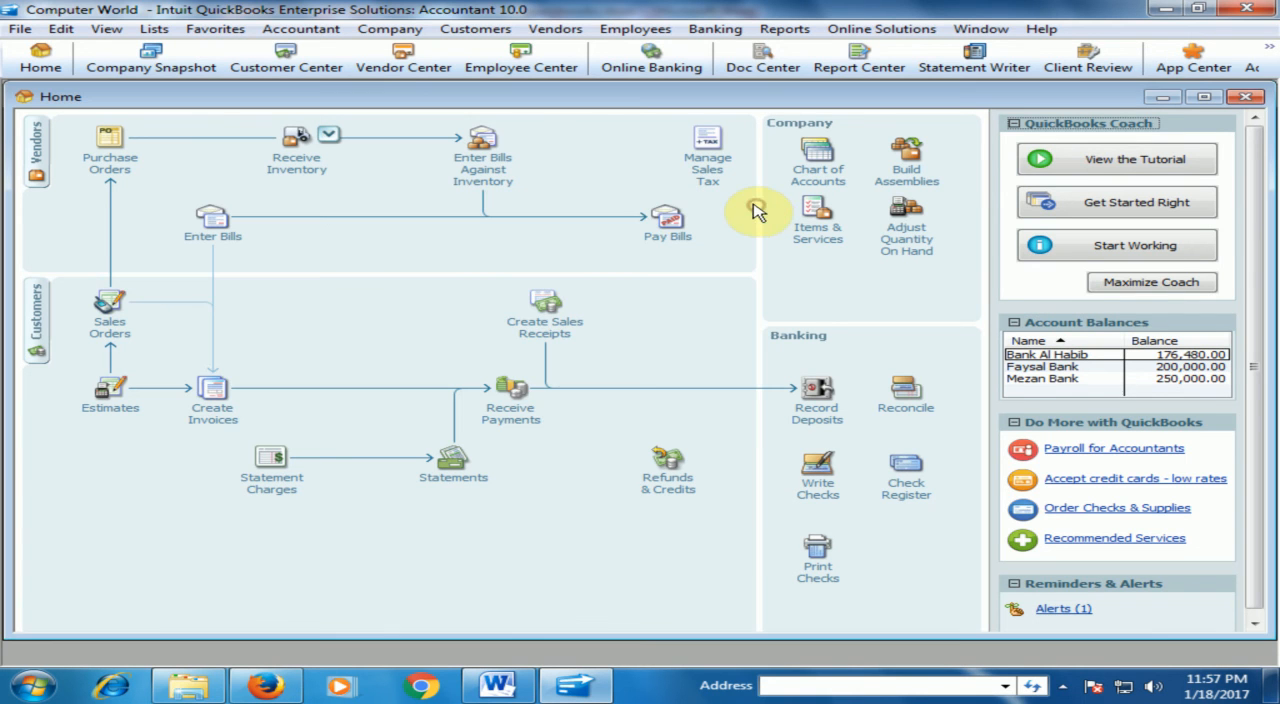
View the Customer Balance Summary report for all transactions and close it.
click(785, 29)
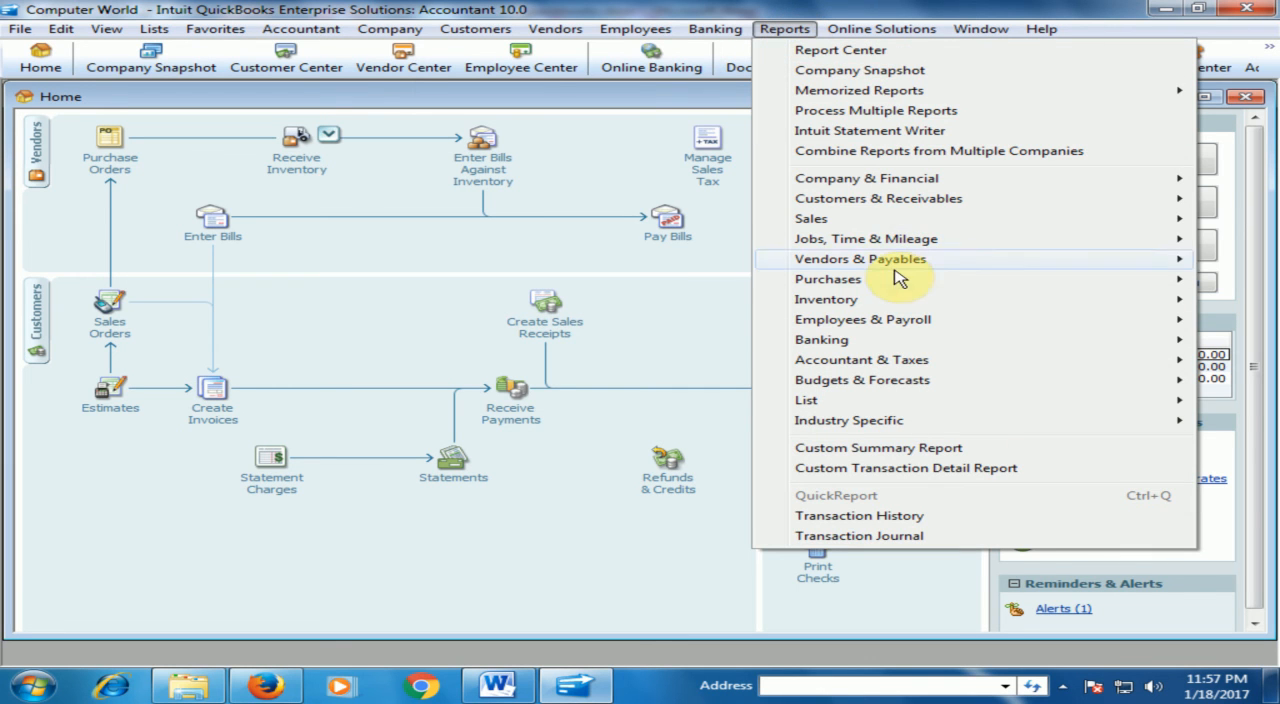
mouse_move(884, 205)
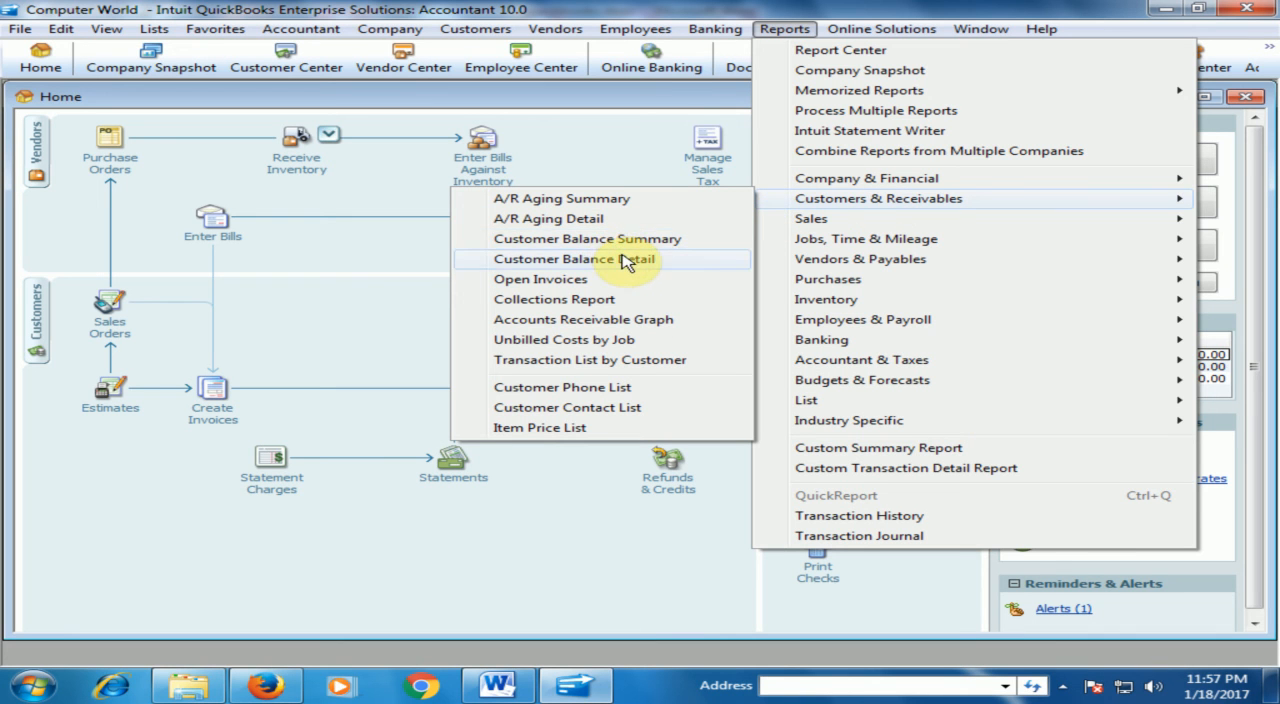
click(630, 240)
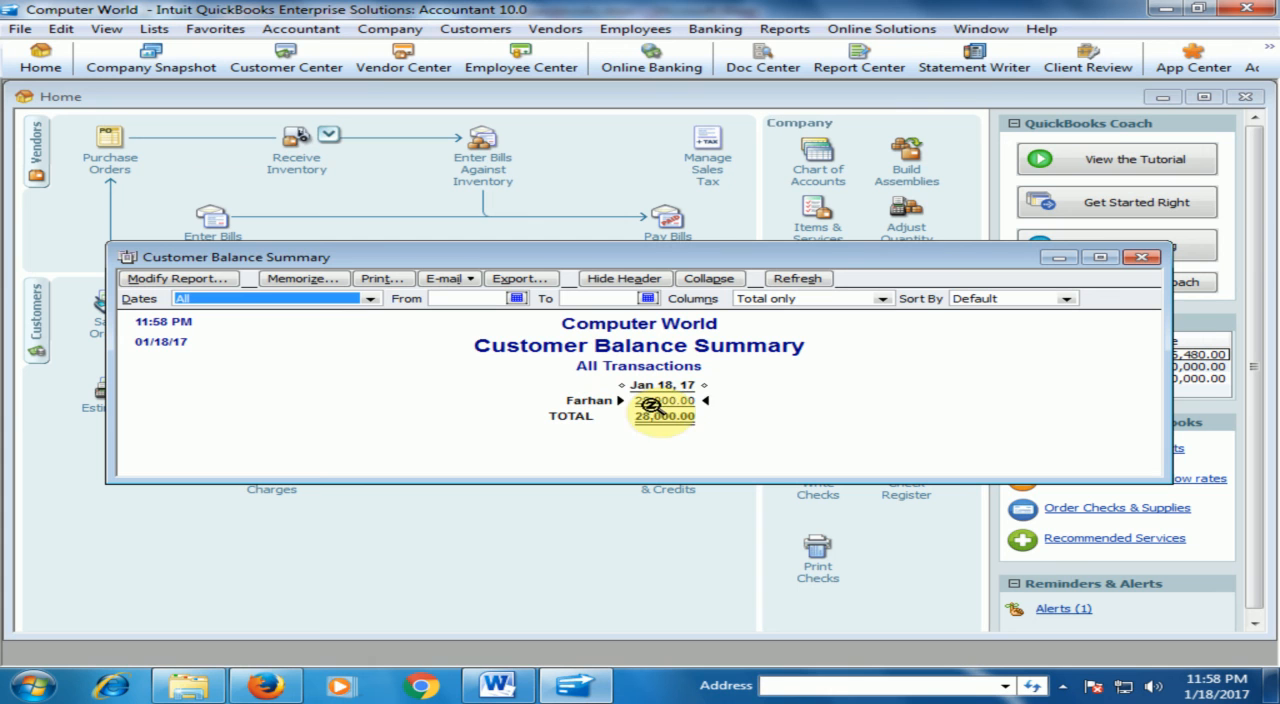
click(1145, 260)
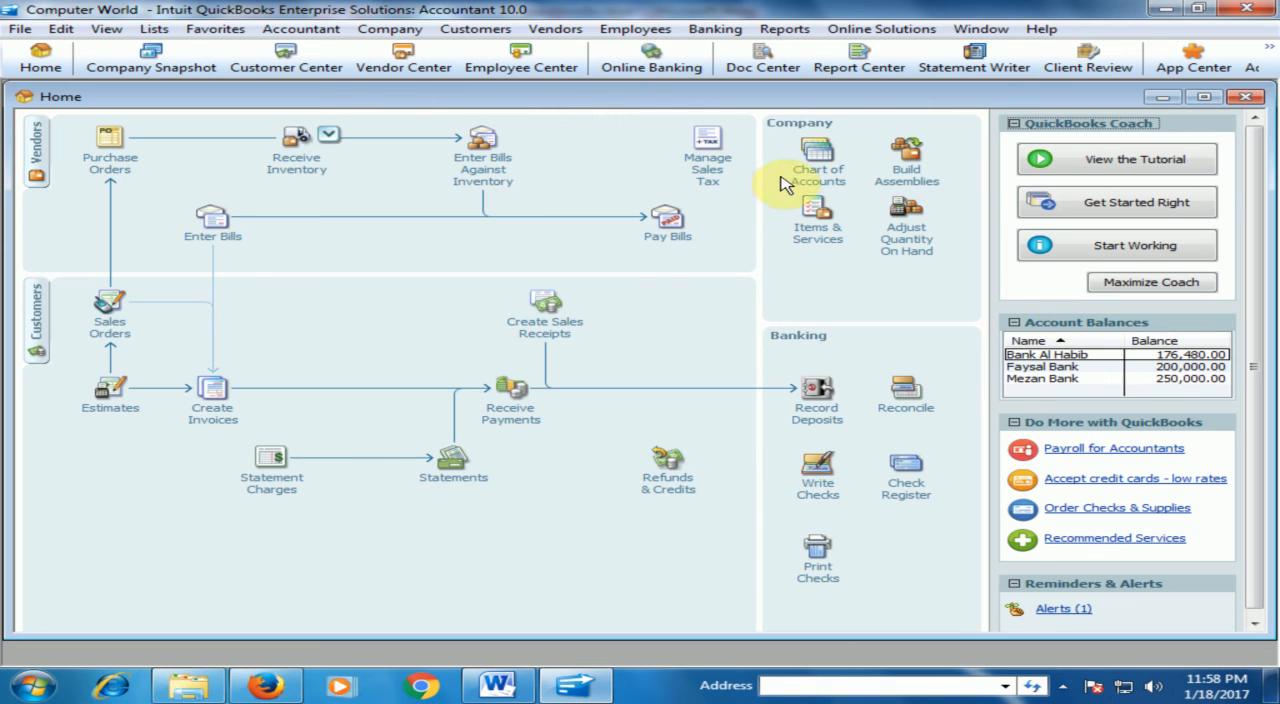
View the Customer Balance Detail report for all transactions, inspect the invoice behind its entry, and close both windows.
click(785, 28)
mouse_move(872, 245)
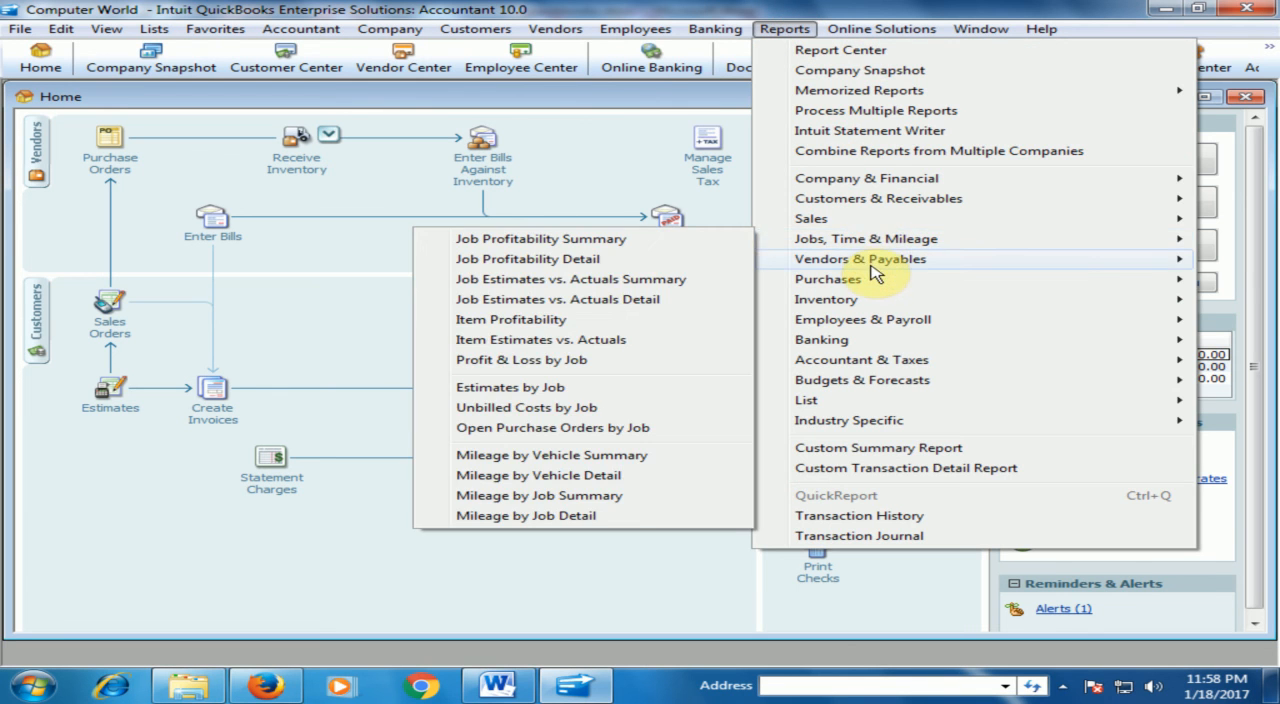
mouse_move(872, 205)
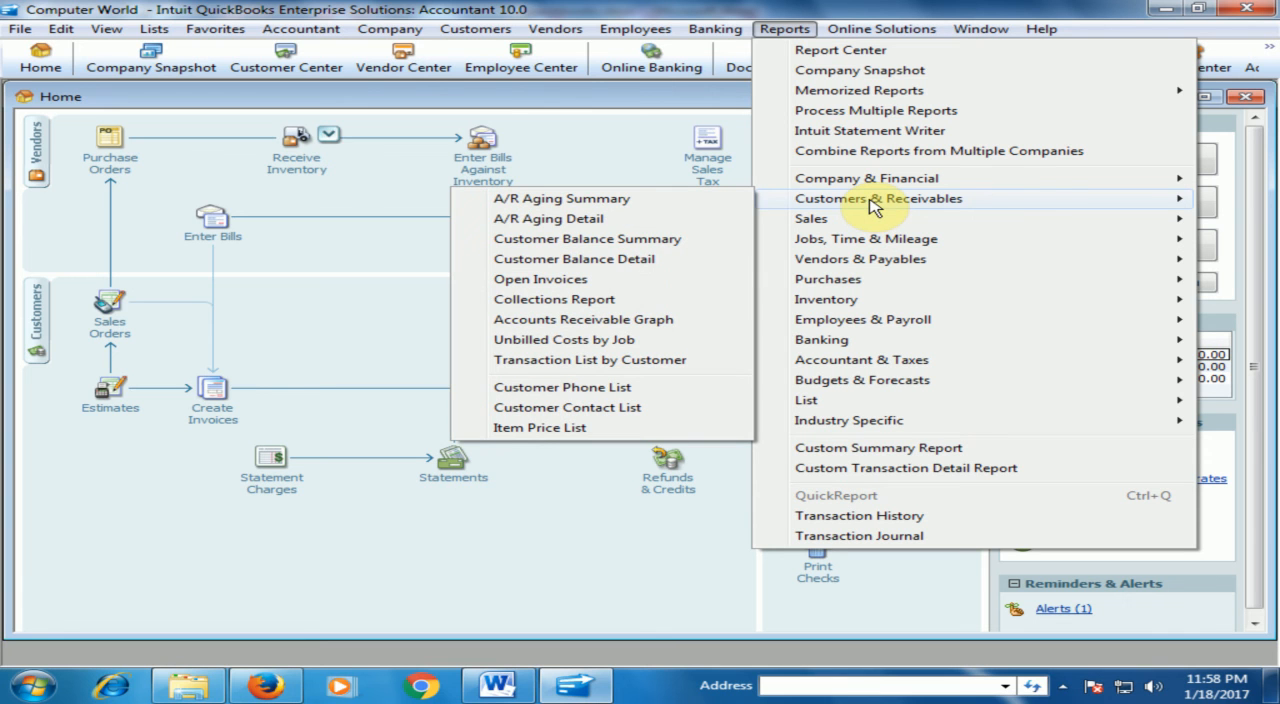
click(620, 262)
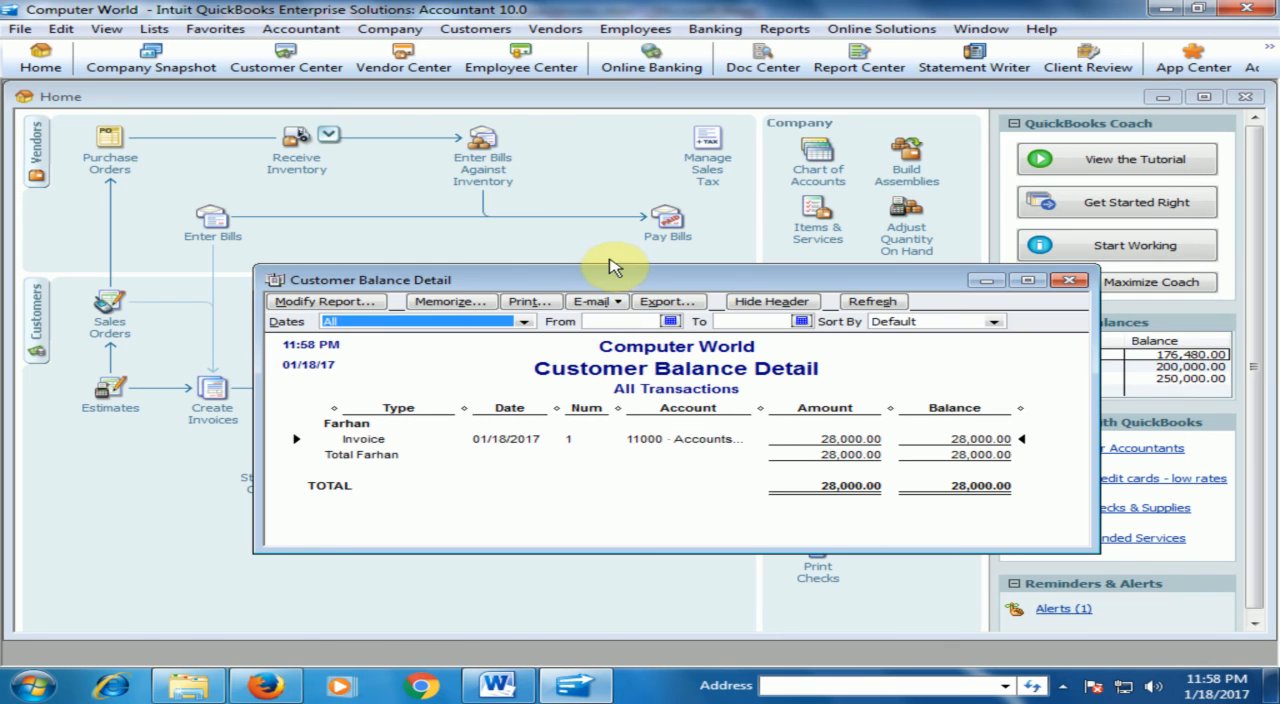
click(513, 440)
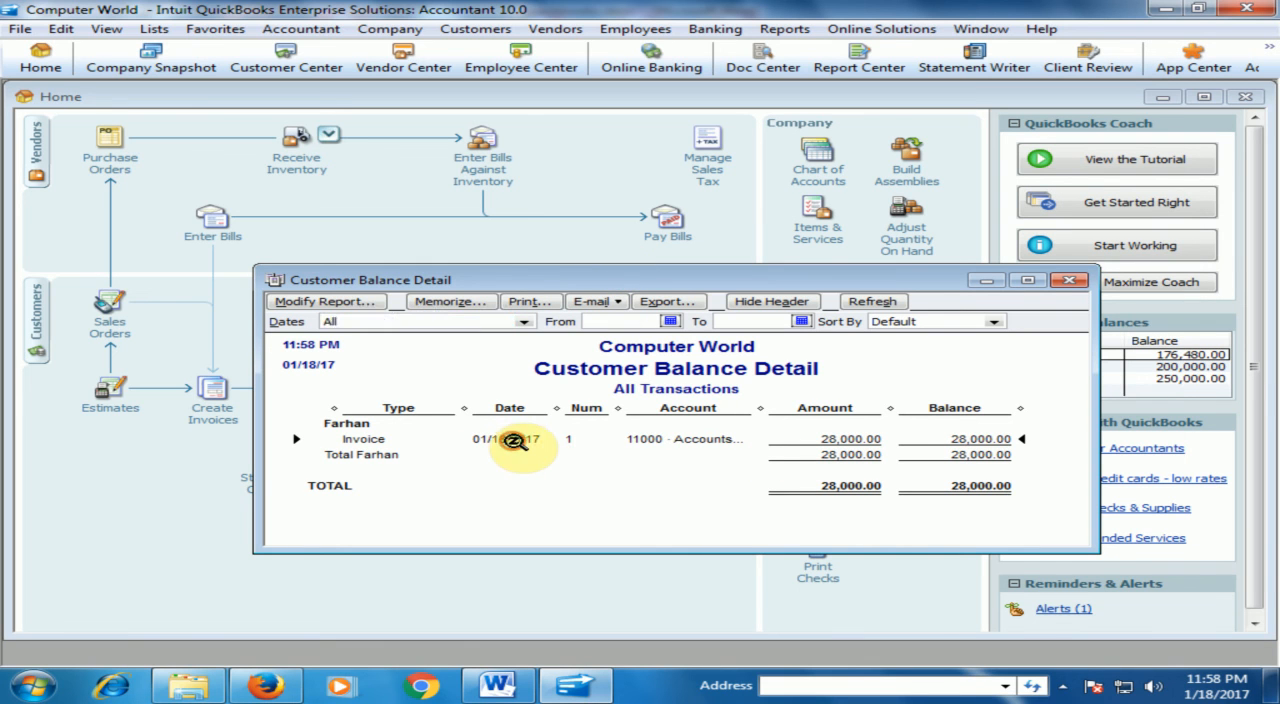
double_click(513, 440)
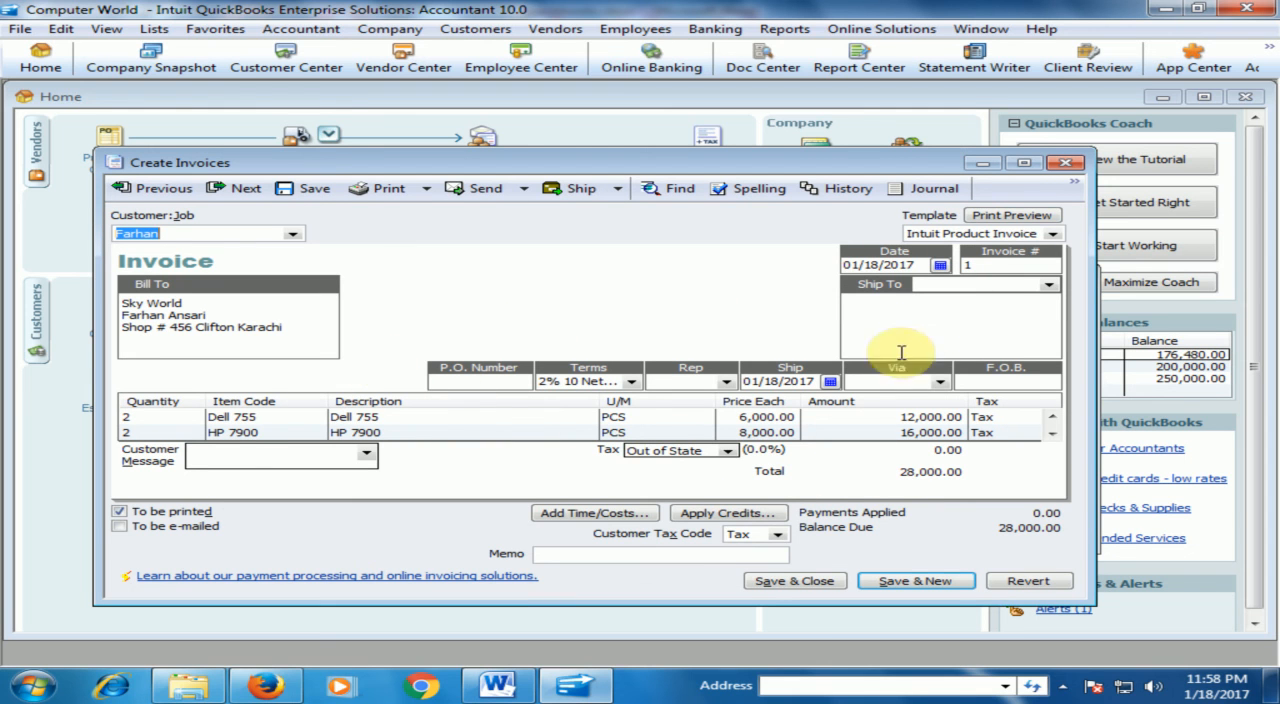
click(1065, 162)
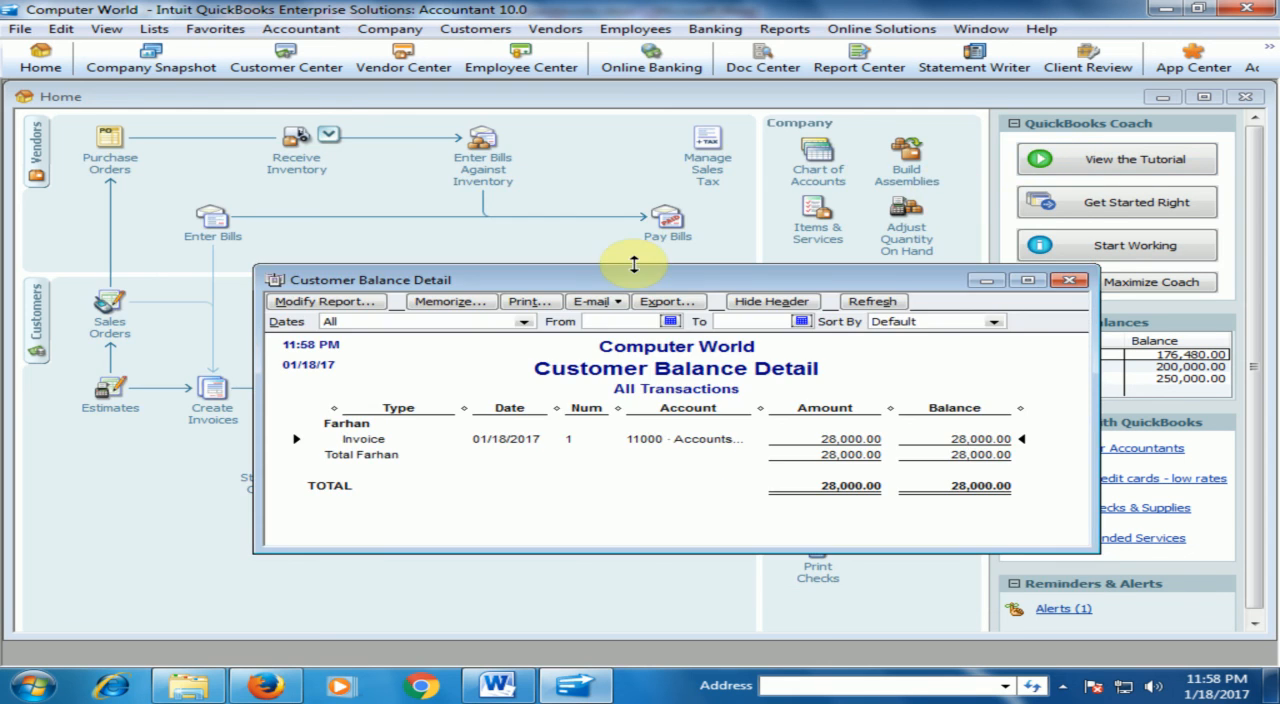
click(1069, 280)
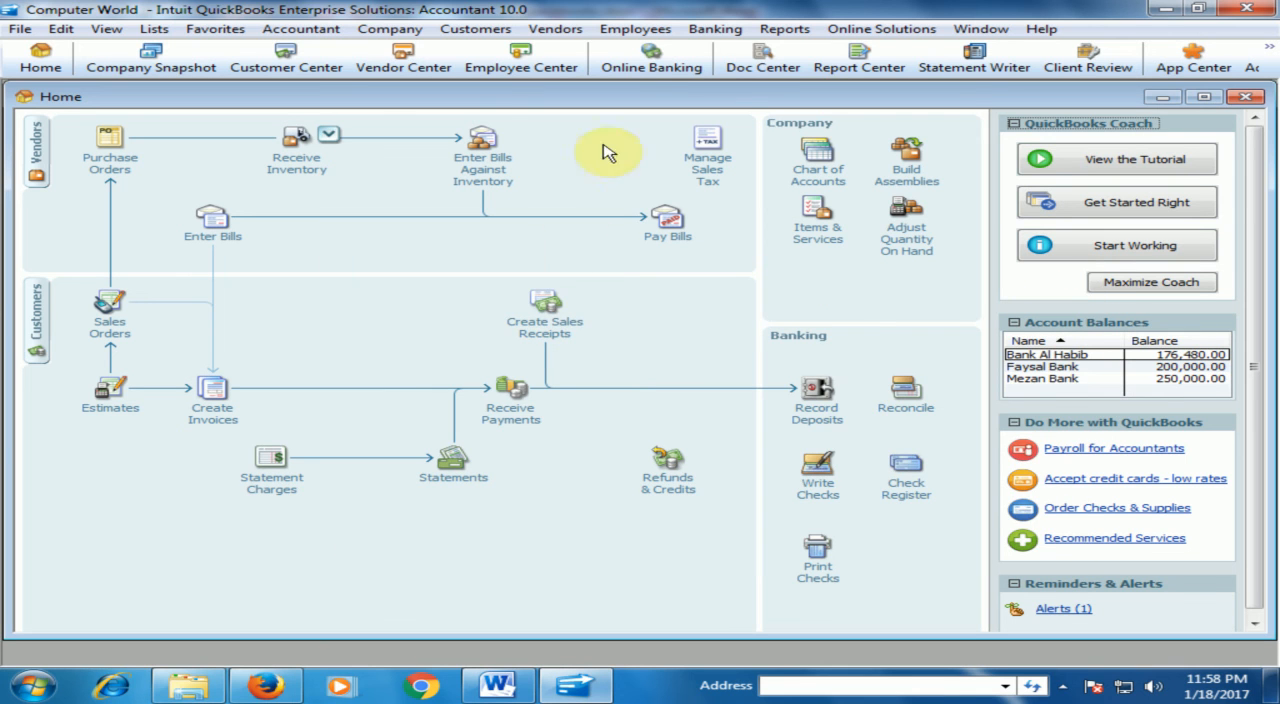
View the Inventory Stock Status by Item report for this month-to-date and close it.
click(782, 29)
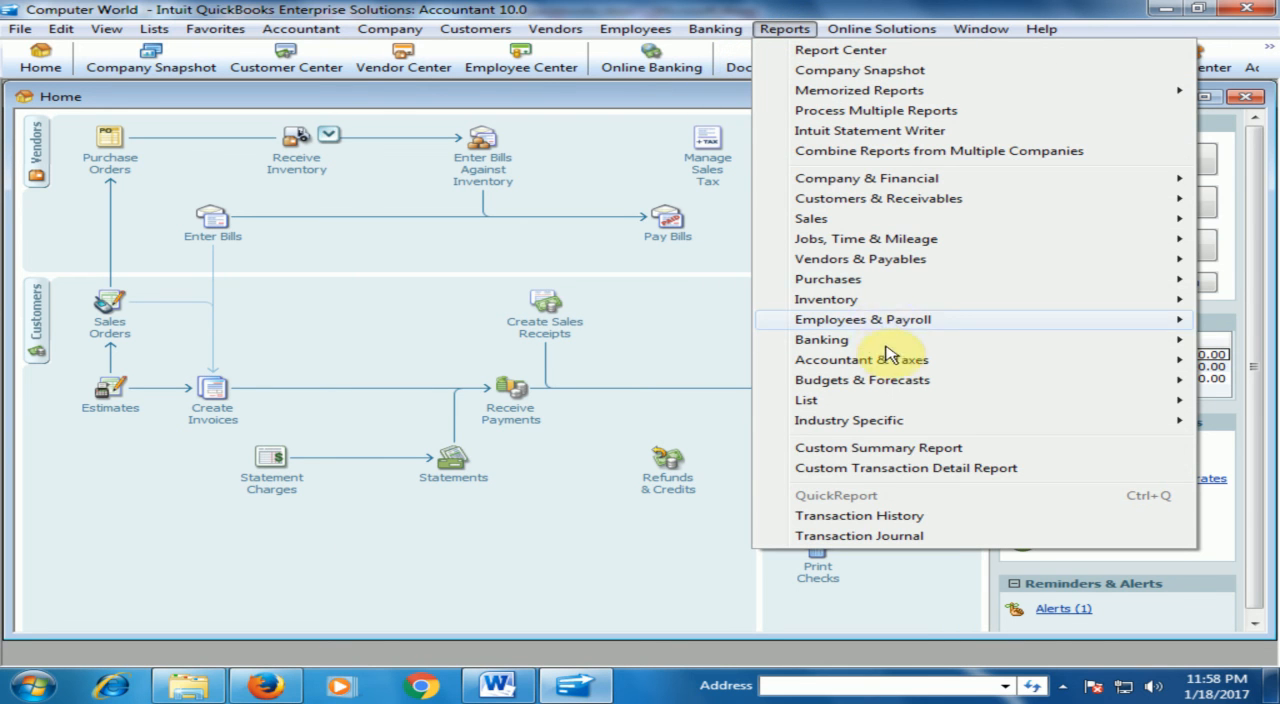
mouse_move(877, 305)
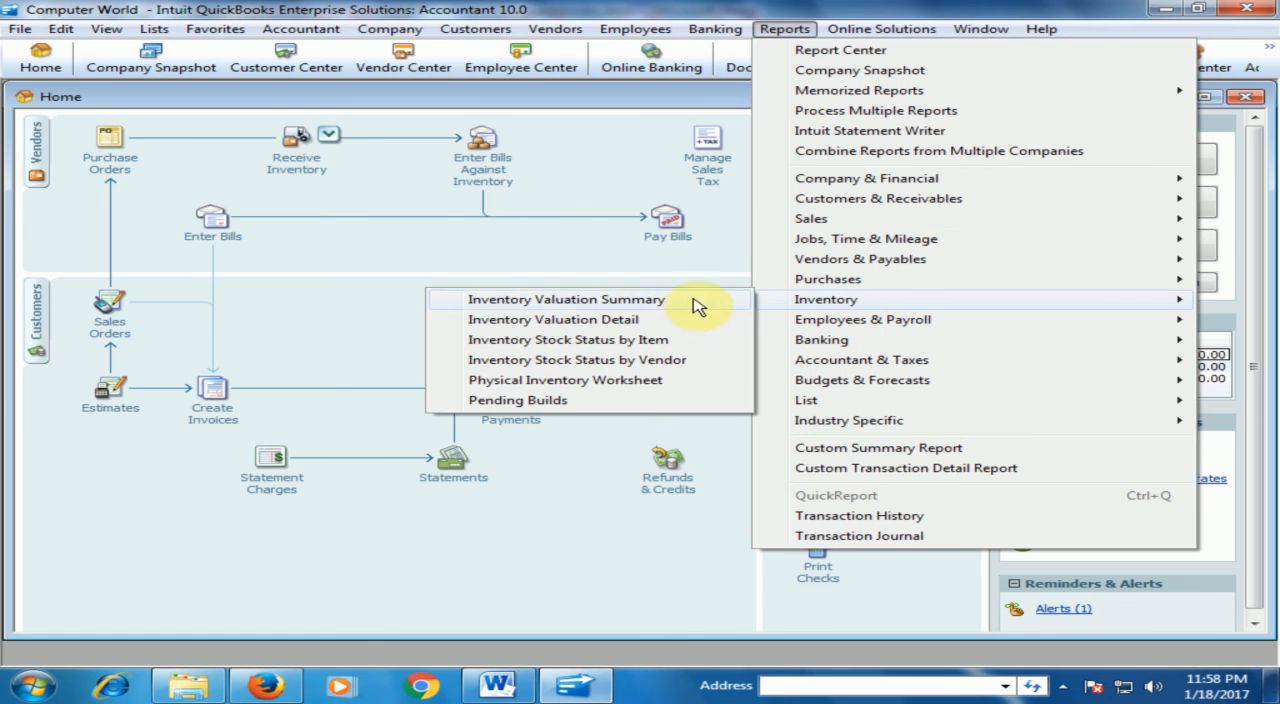
click(637, 345)
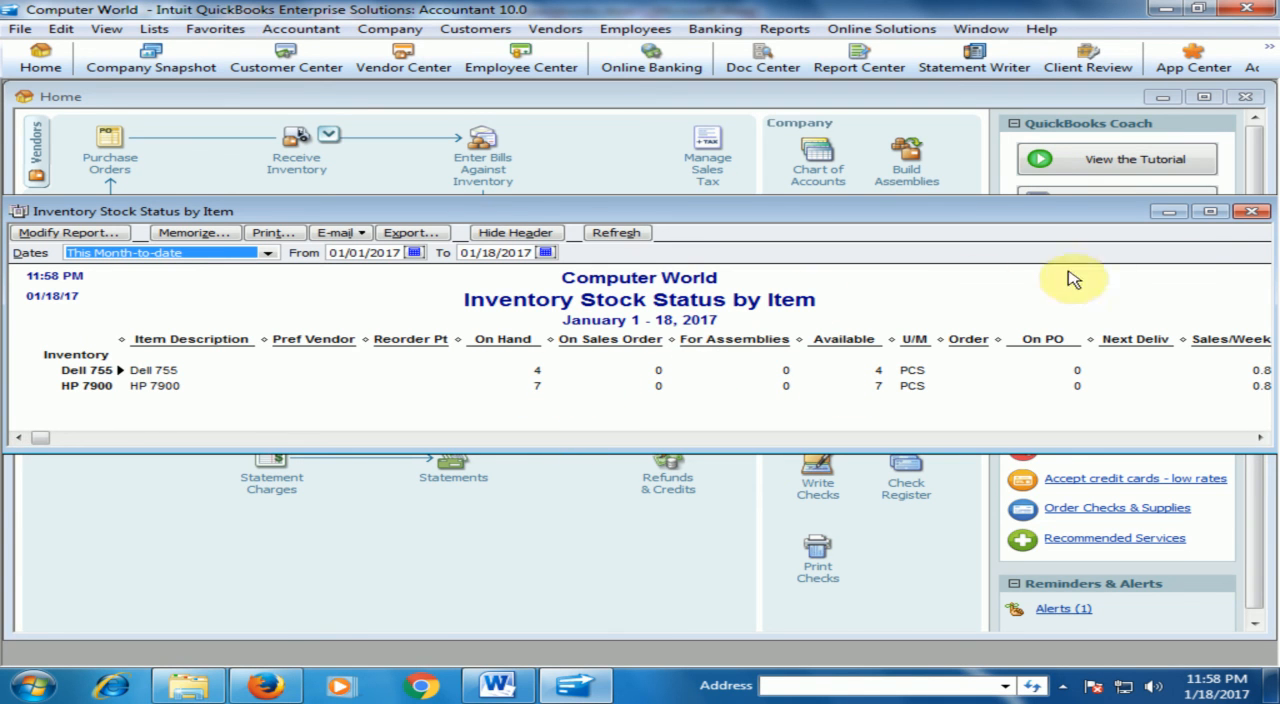
click(1250, 212)
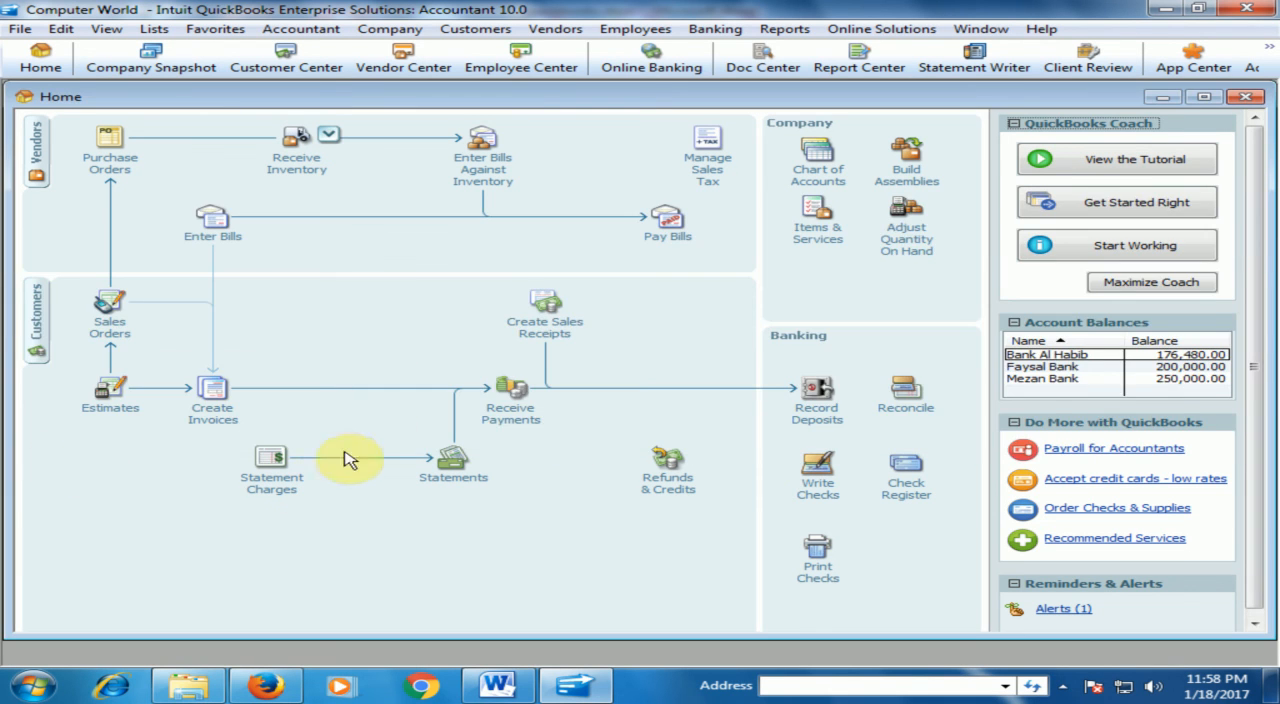